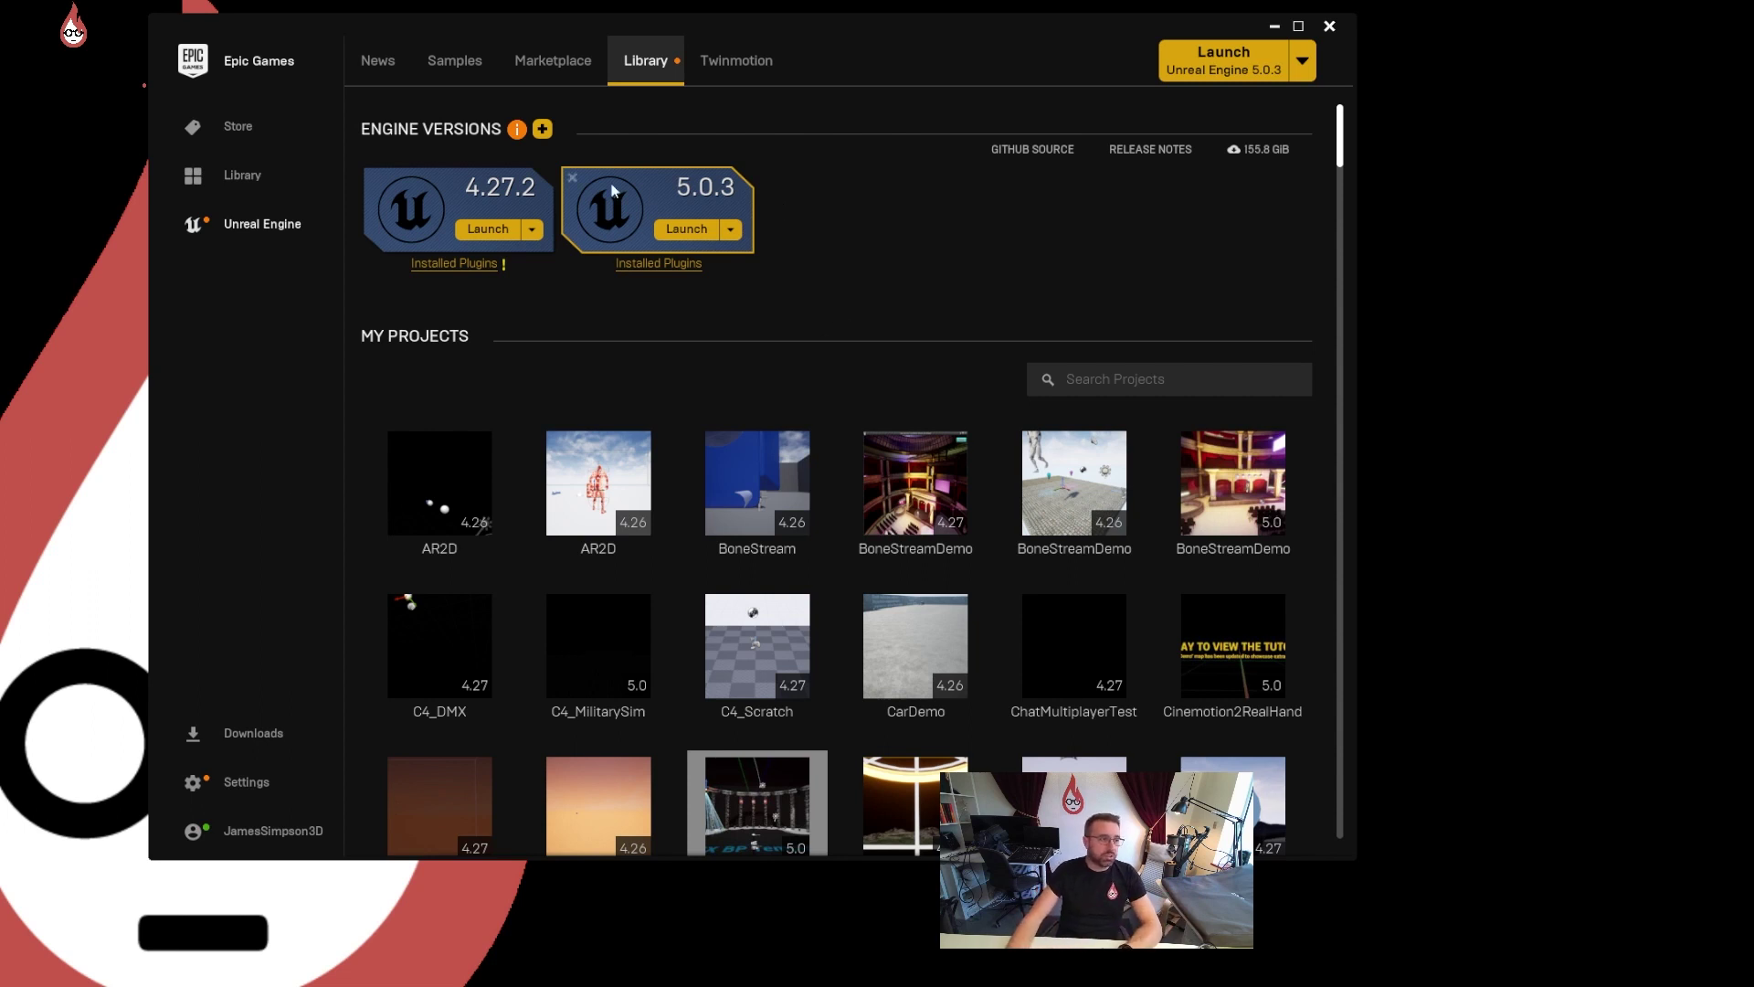
Step: Add a new engine version slot to the library and keep it set to 5.1.0
click(543, 129)
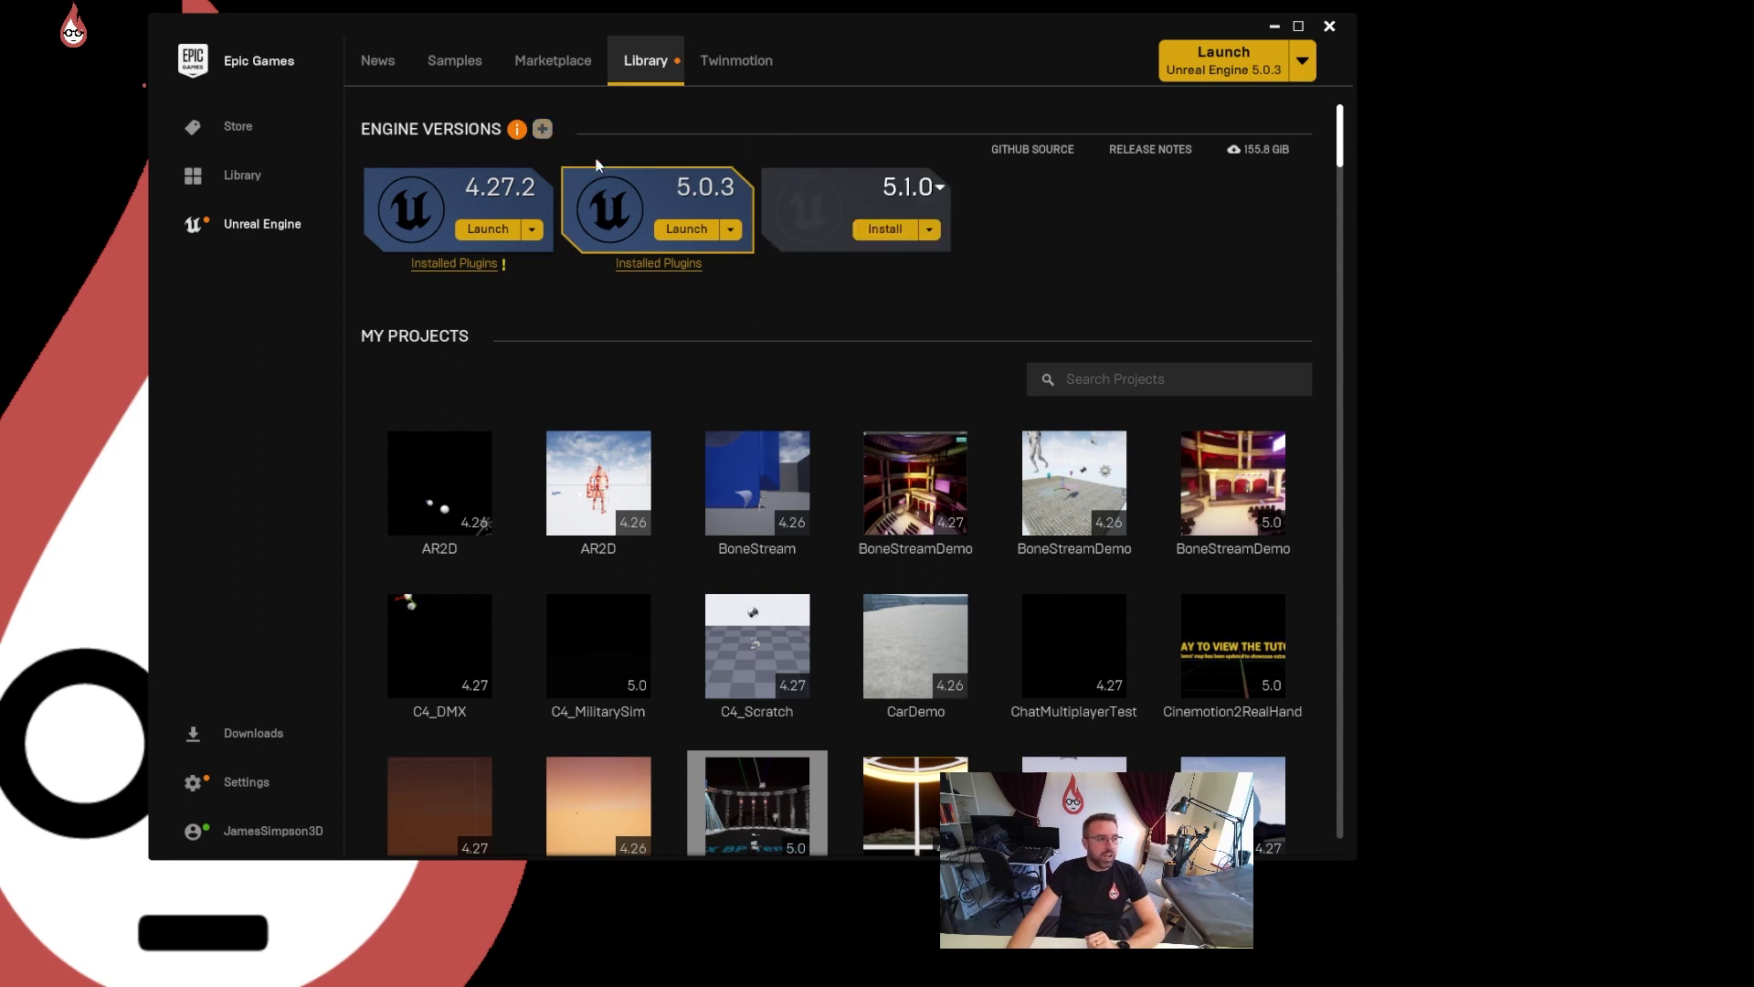
click(940, 187)
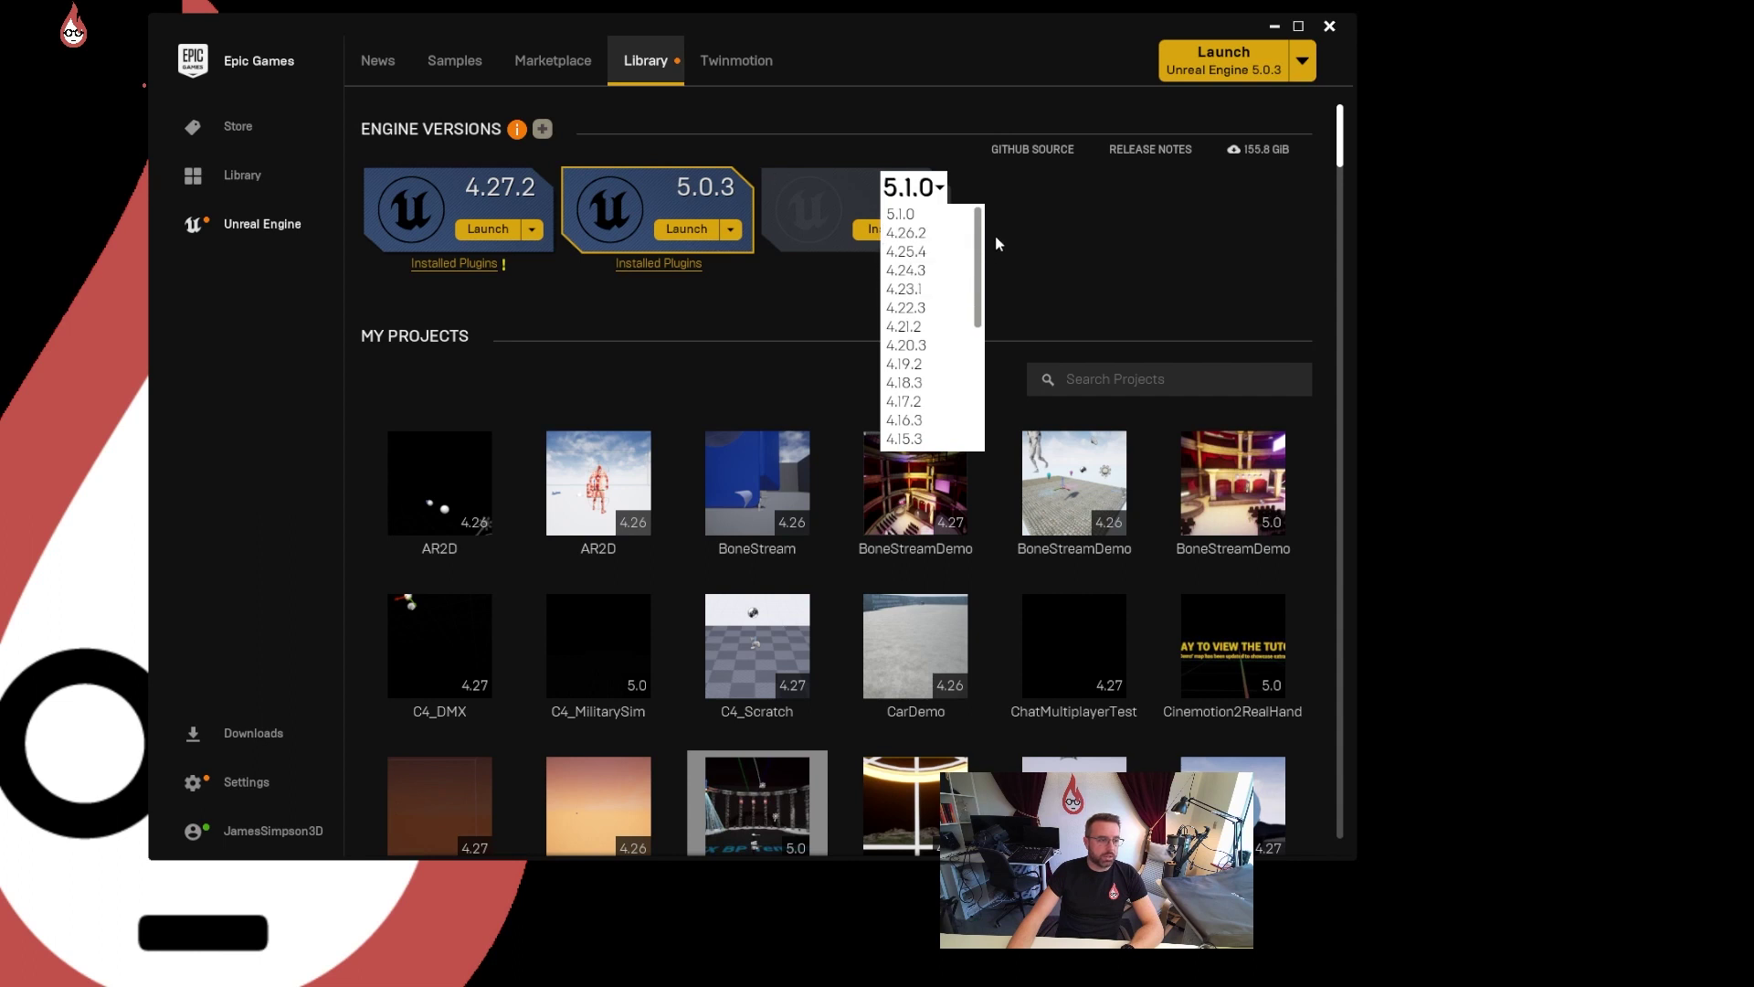
mouse_move(977, 256)
mouse_down()
mouse_move(975, 377)
mouse_move(985, 236)
mouse_up()
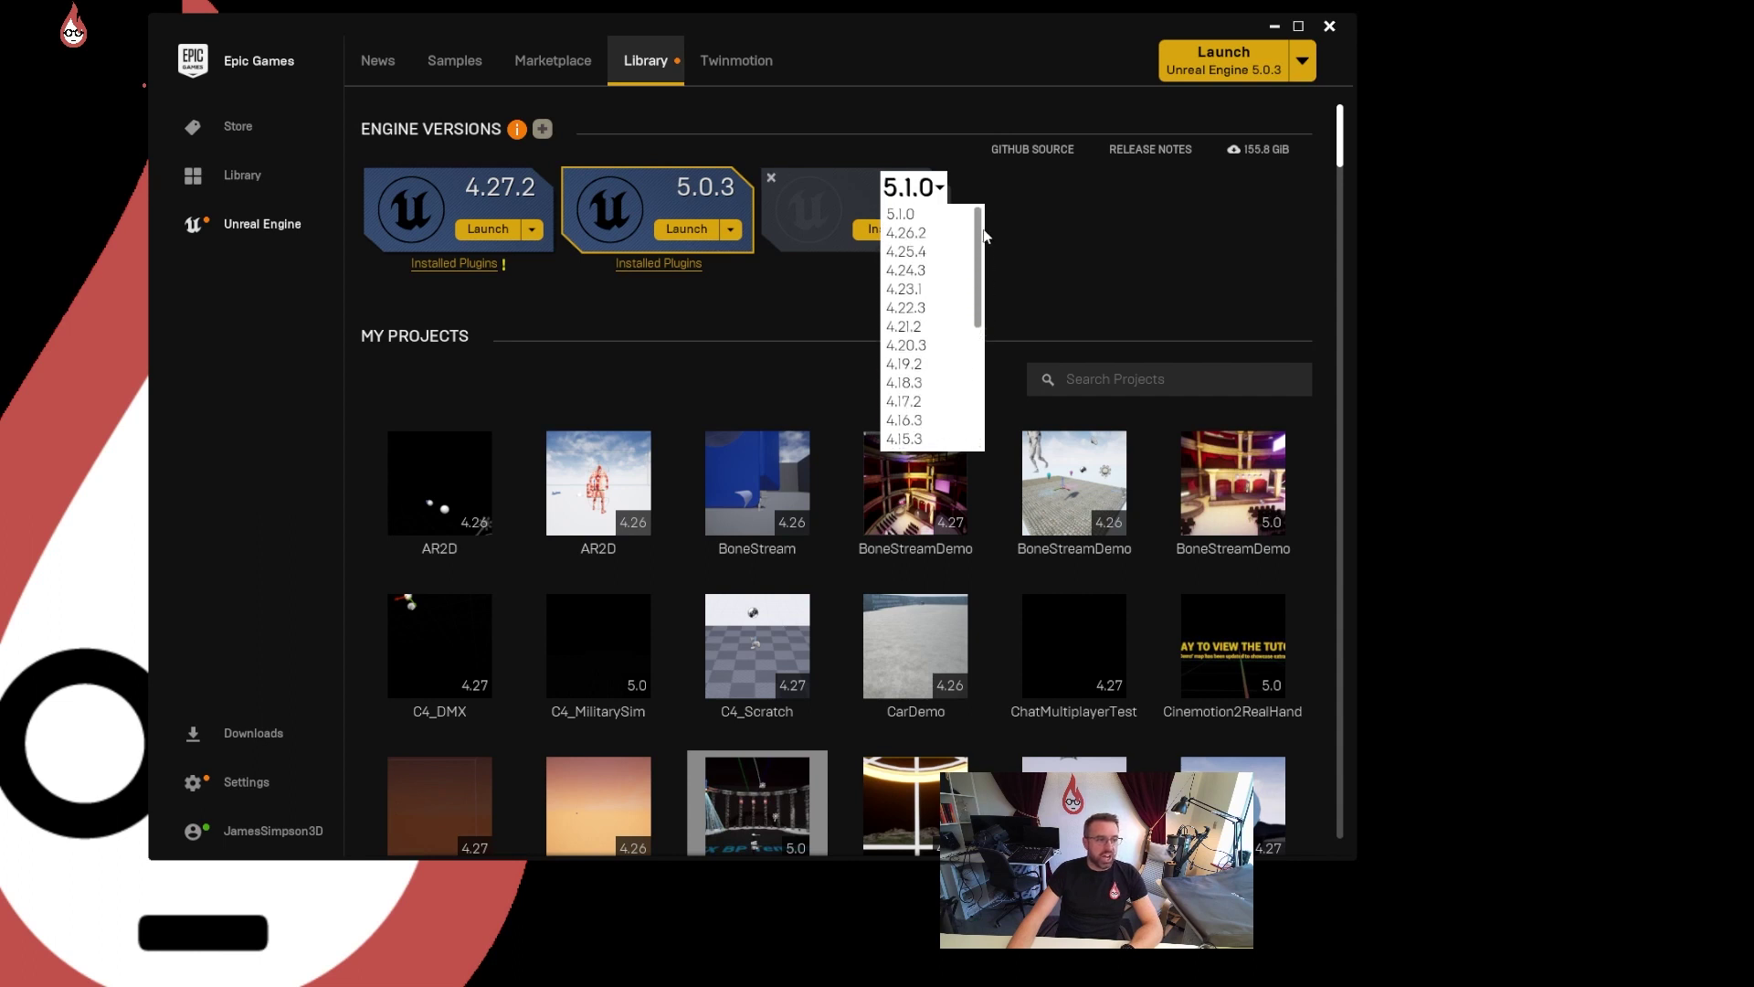
click(1043, 197)
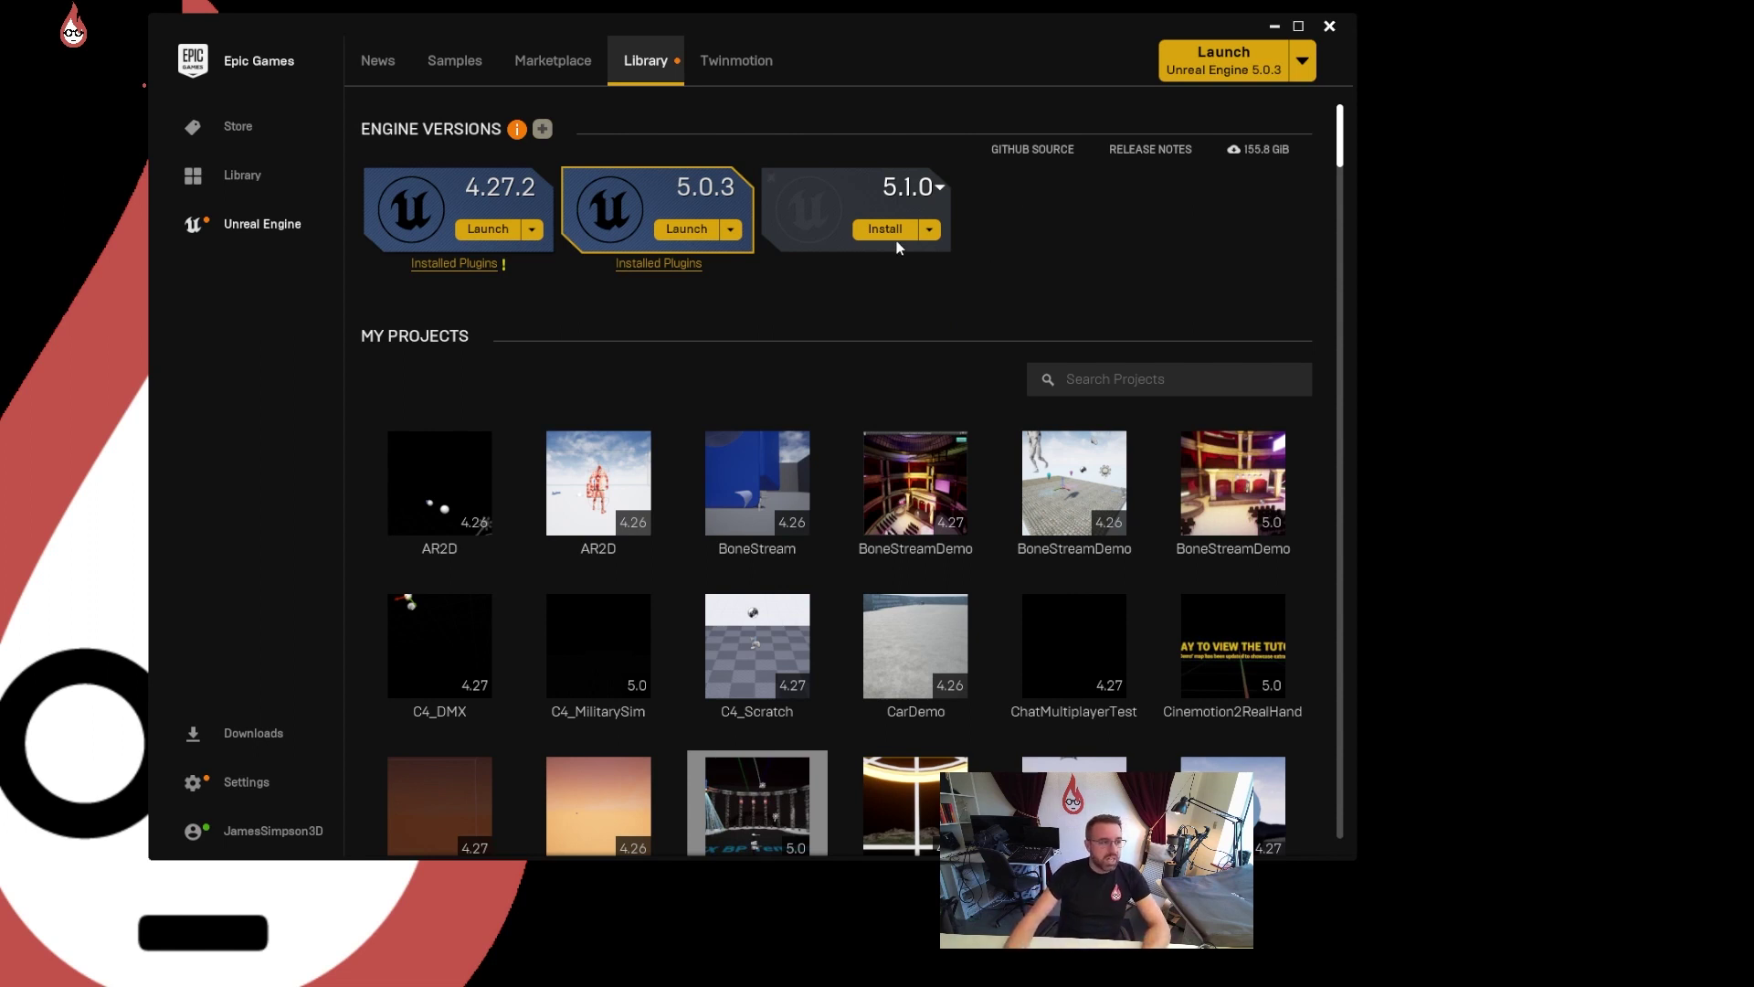
click(731, 229)
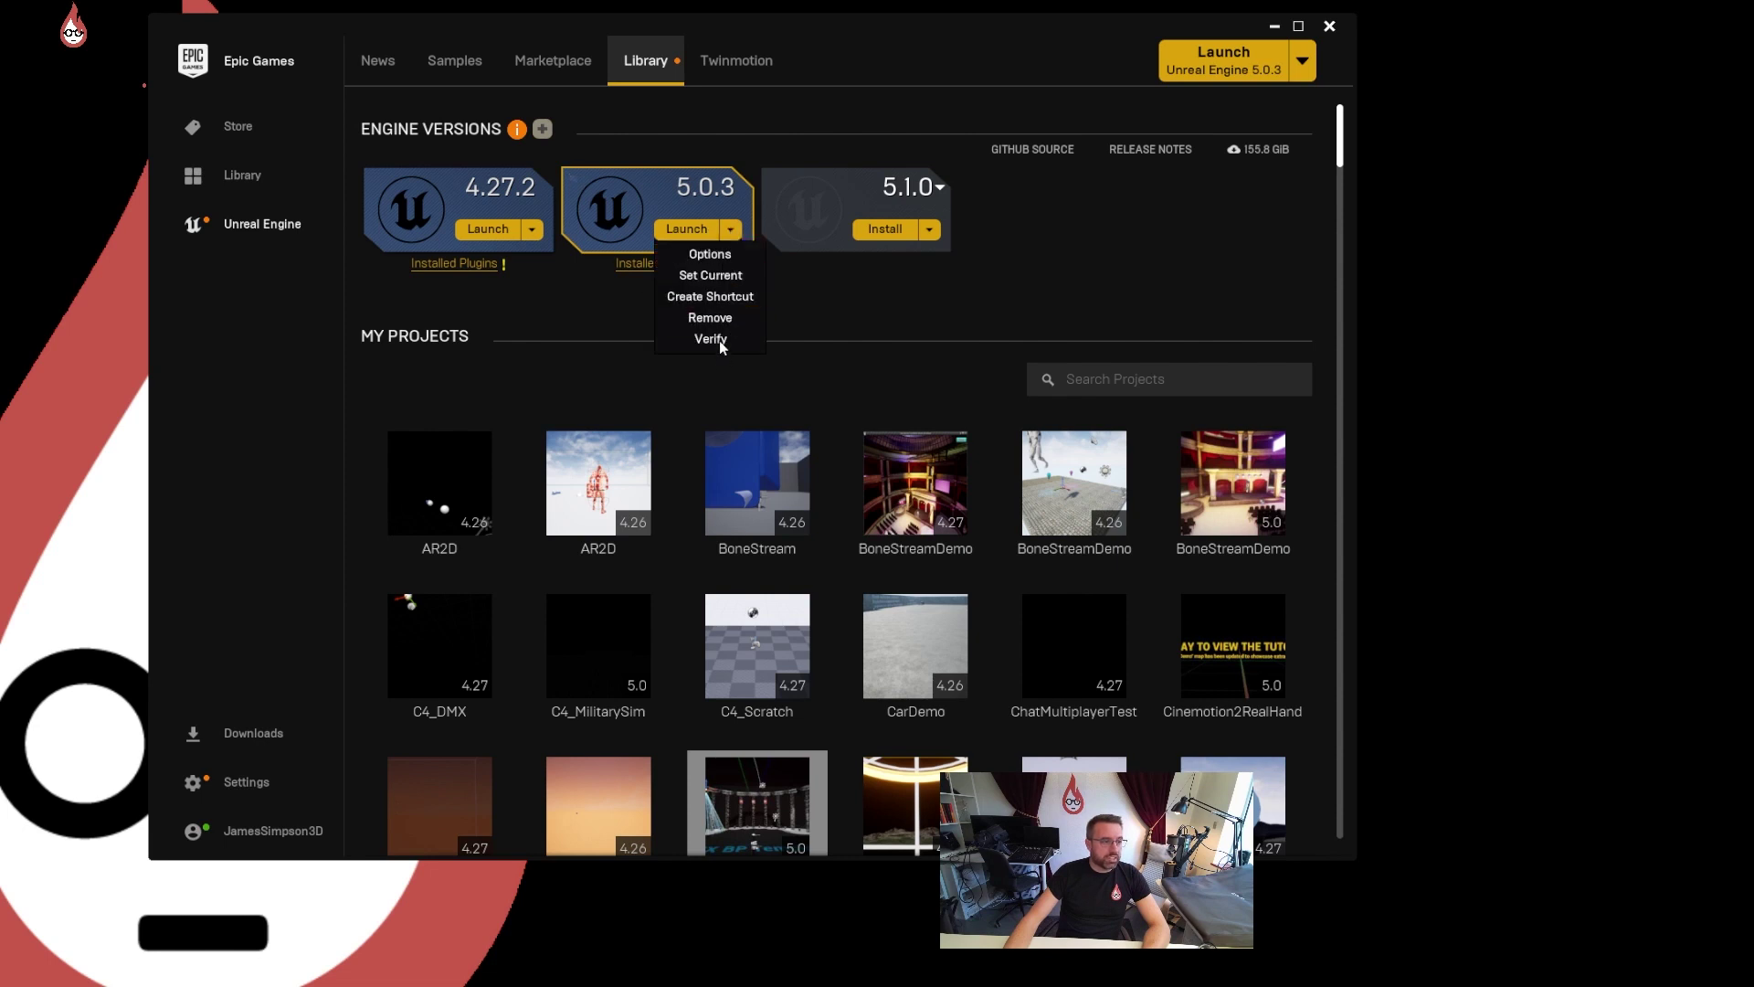
click(728, 259)
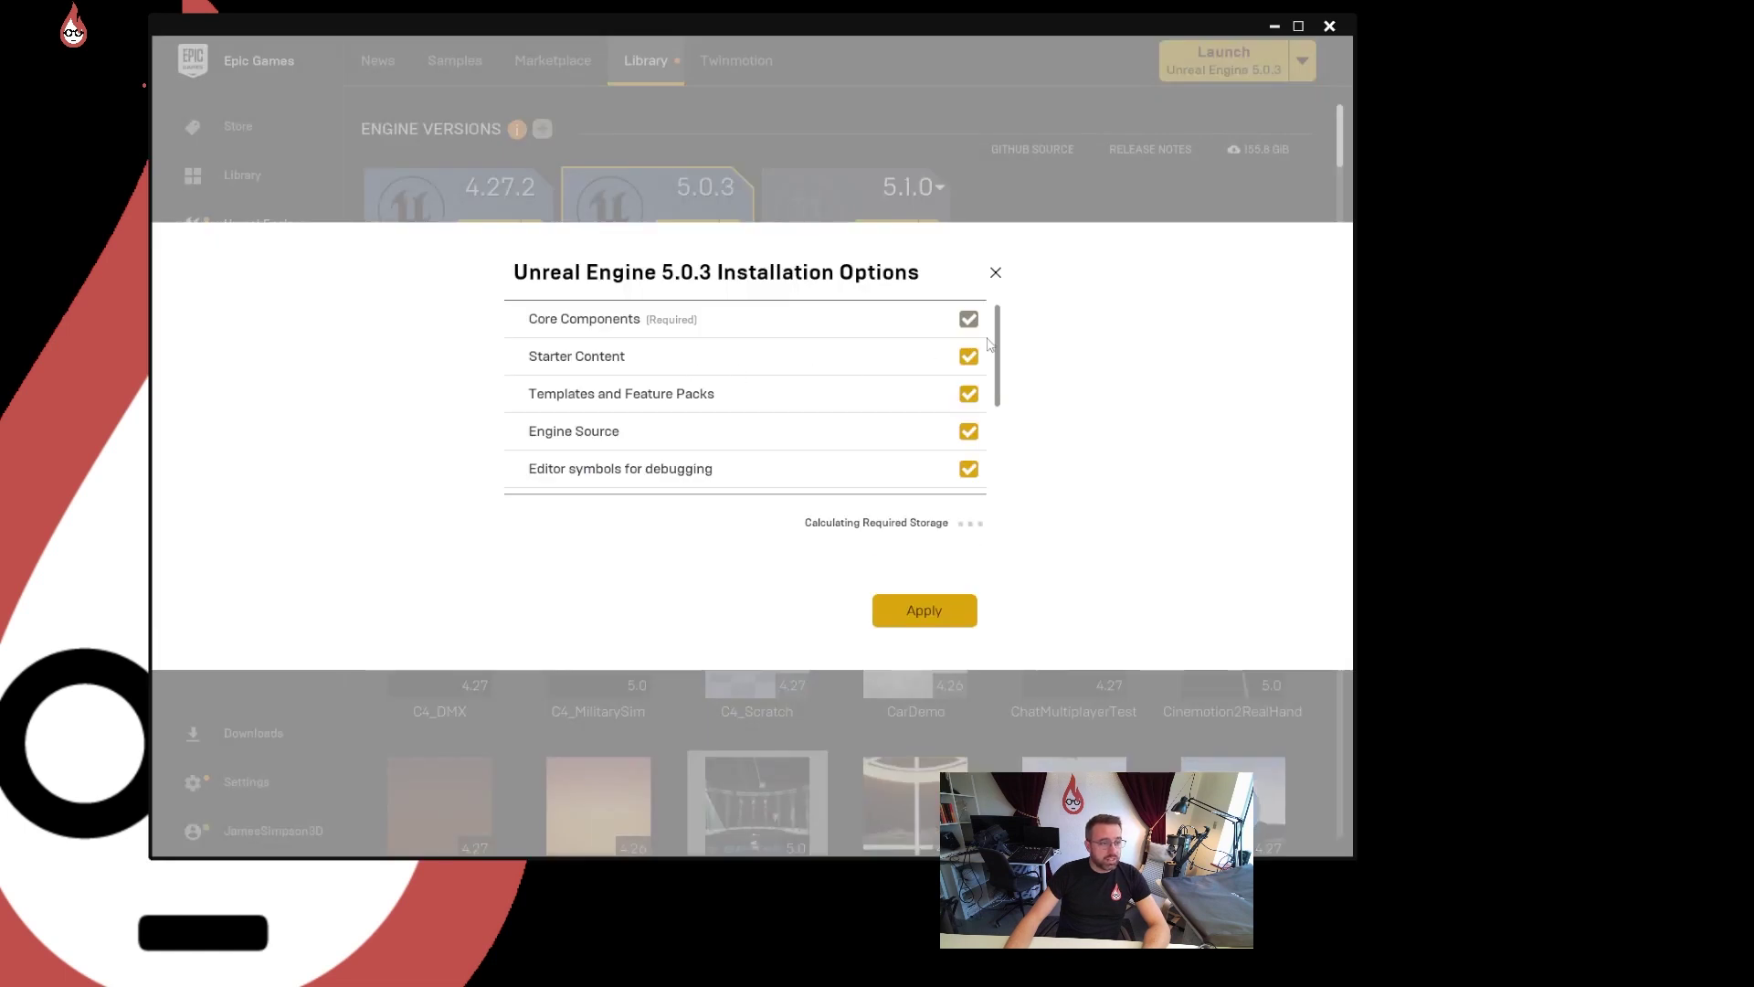
scroll(989, 365, down, 3)
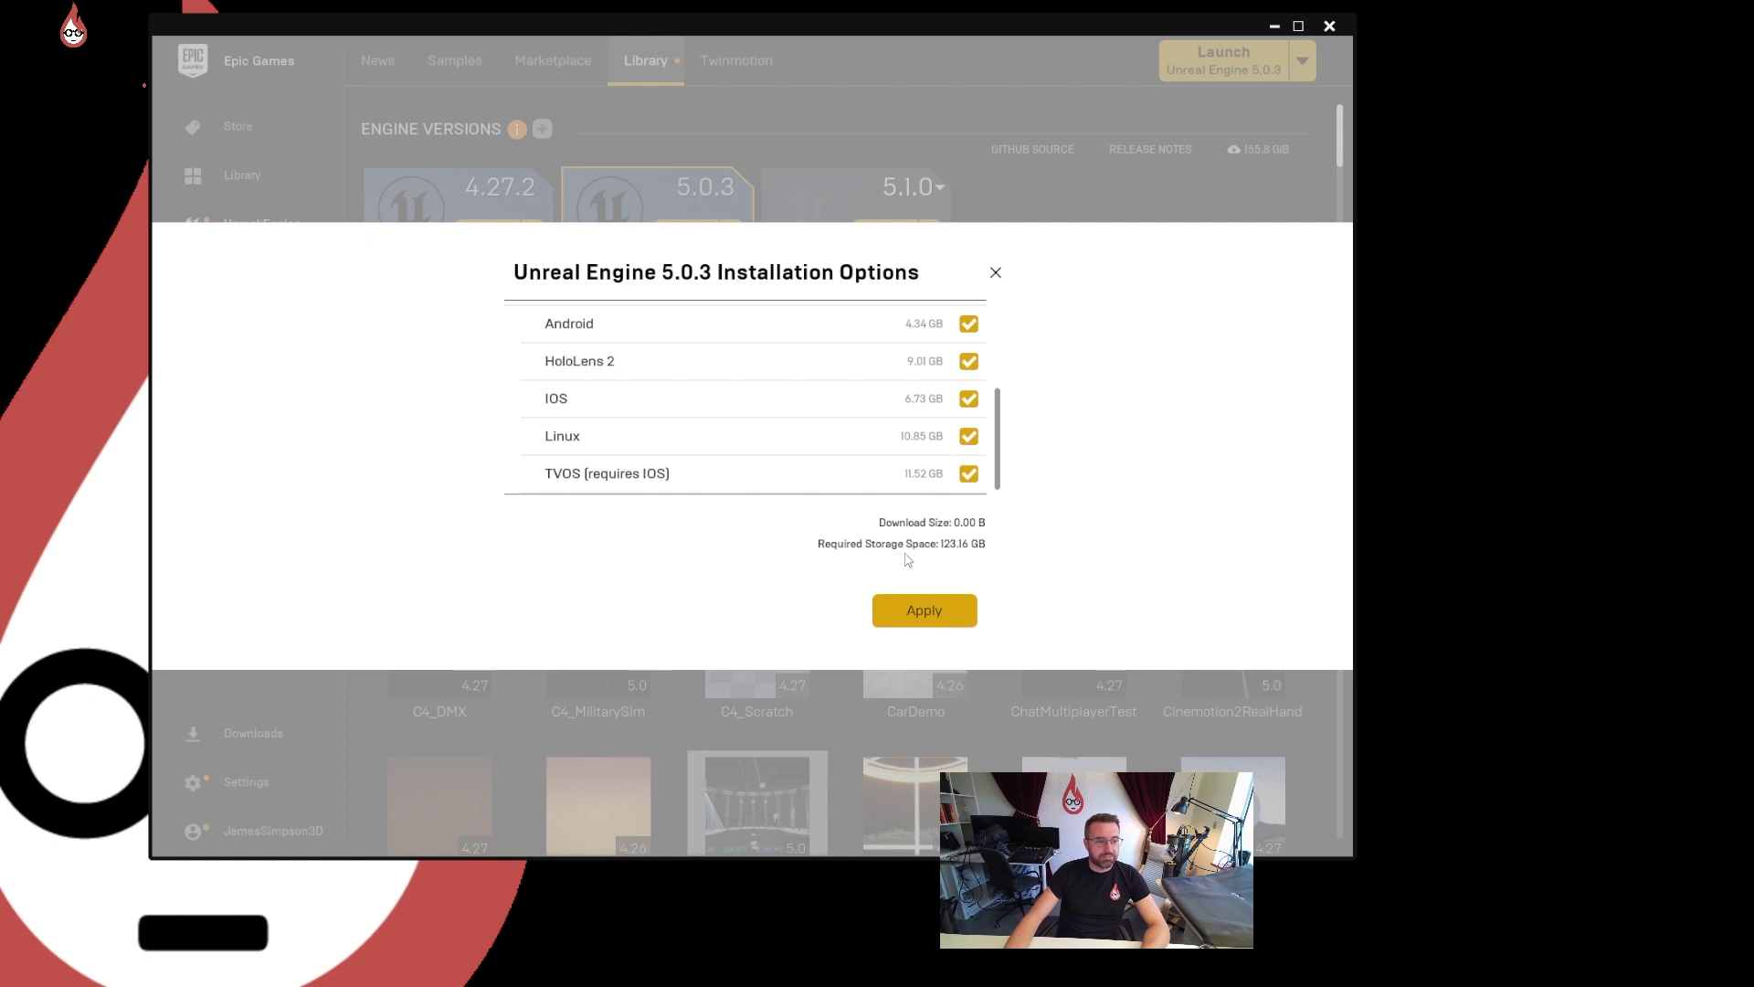
click(996, 274)
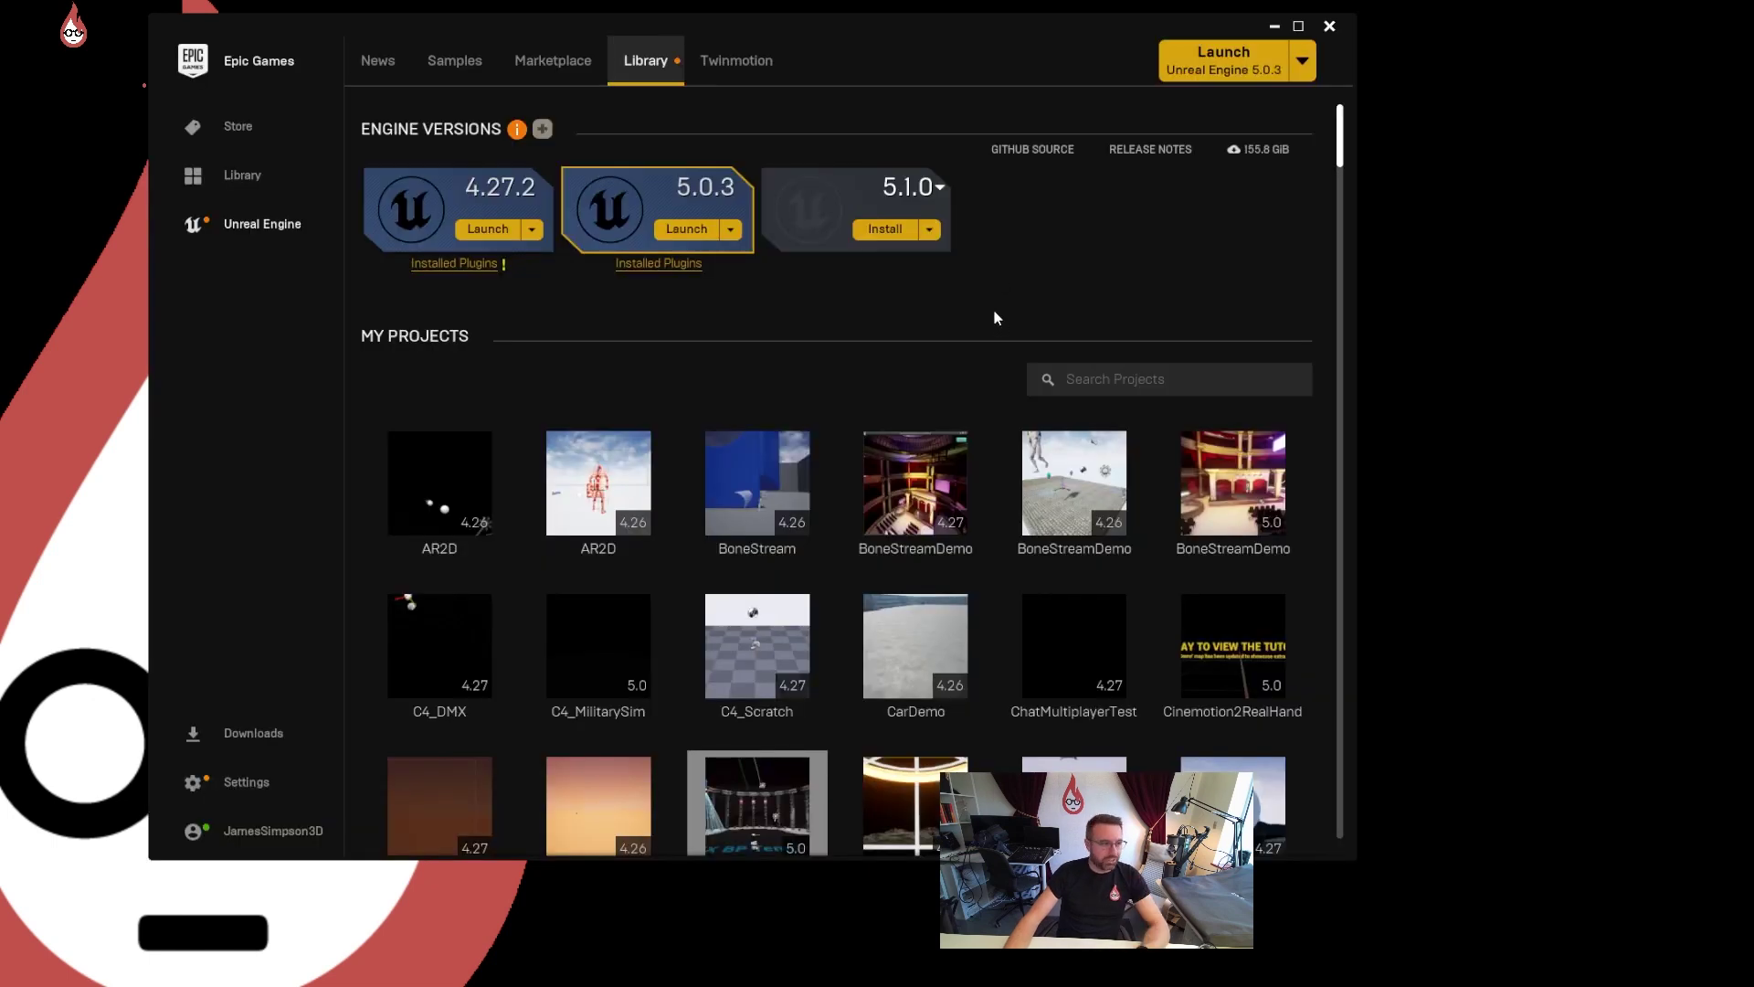
click(676, 267)
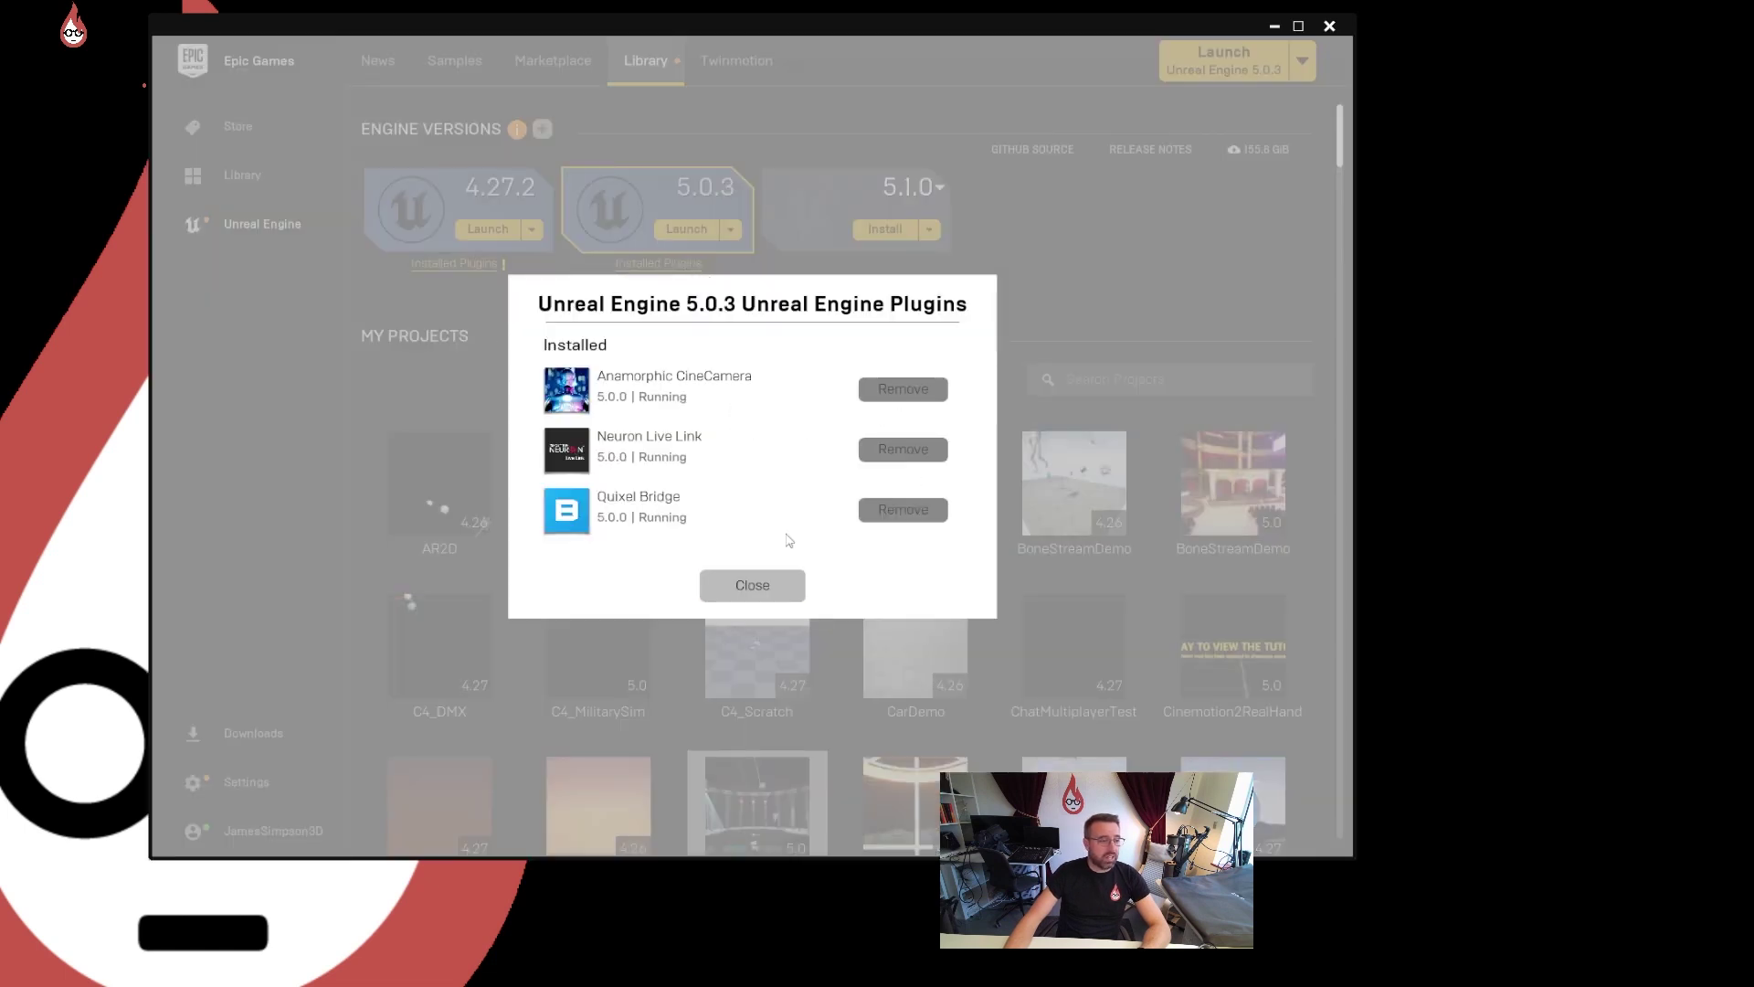
click(754, 581)
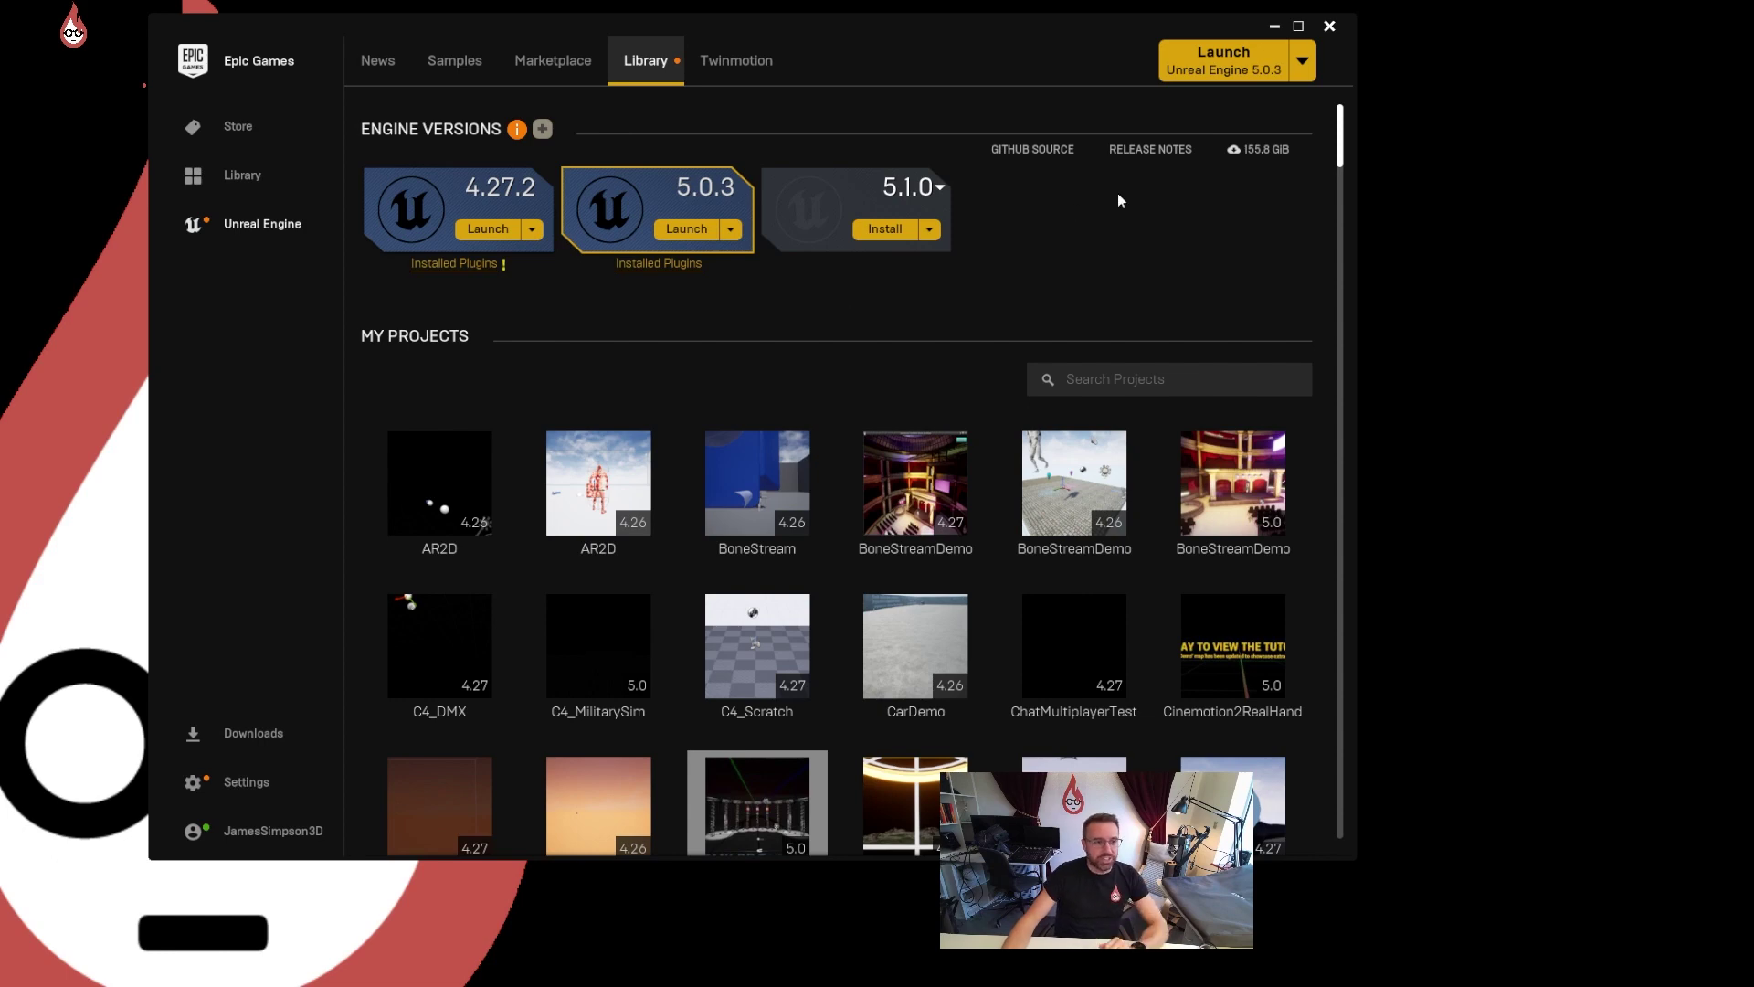
drag(1339, 149, 1301, 144)
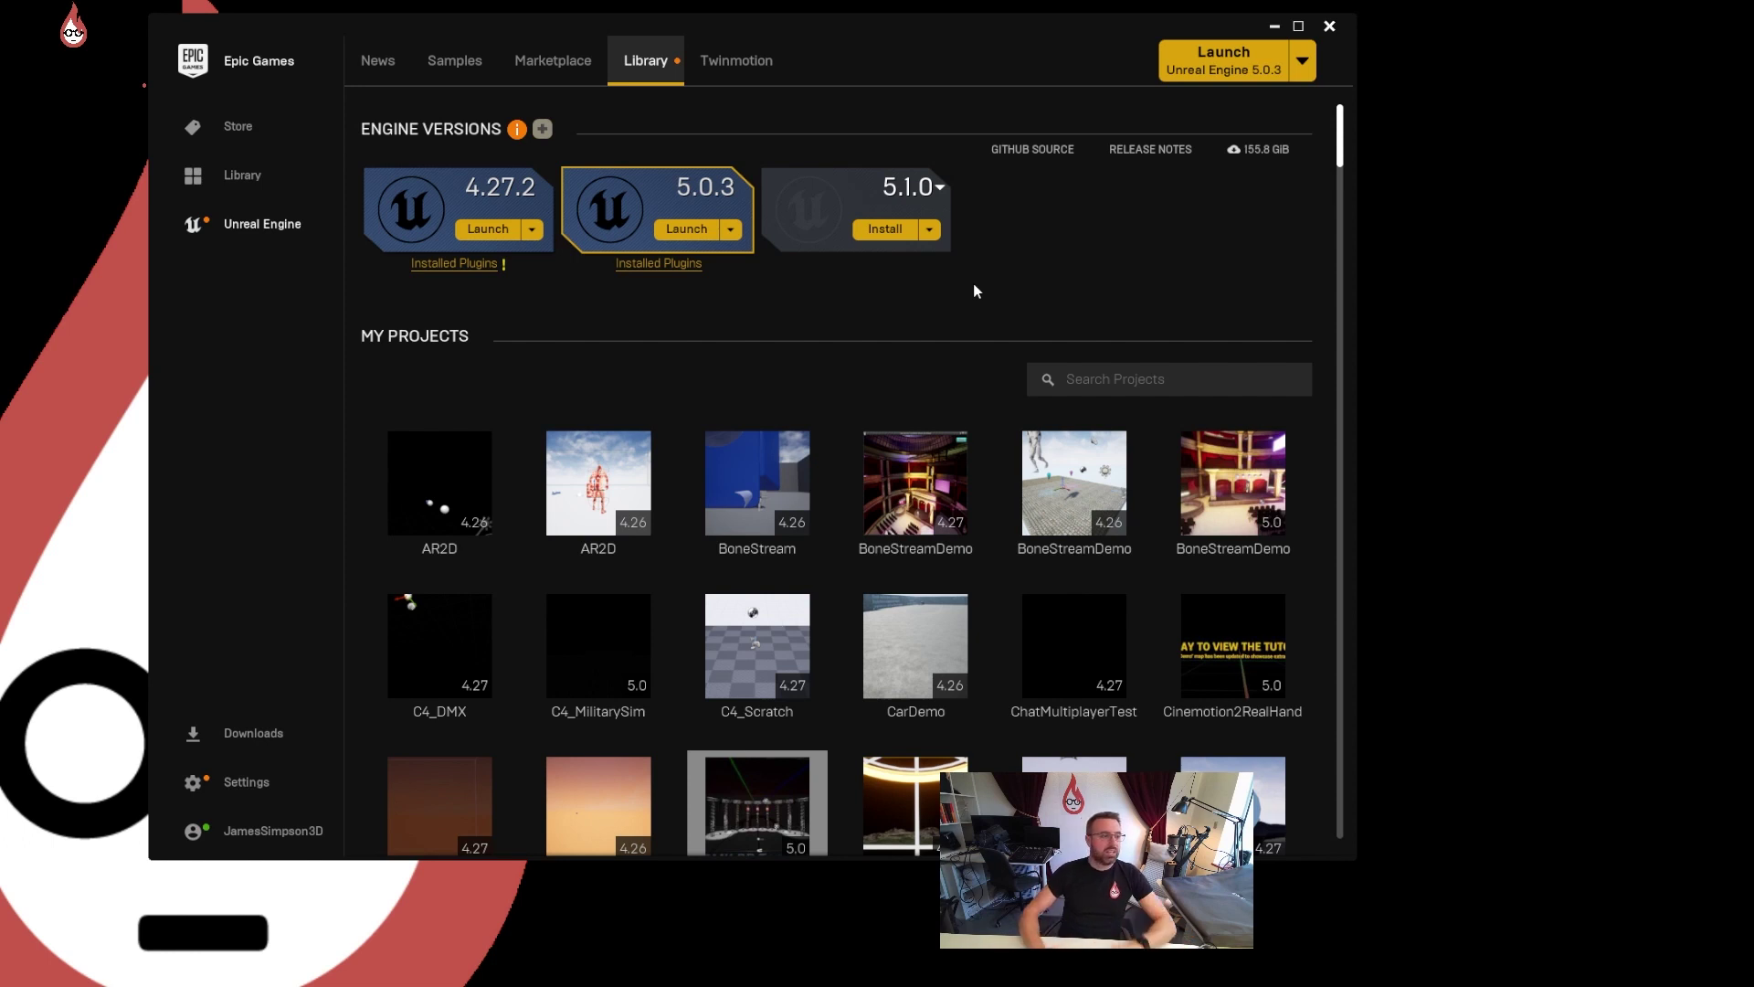
Step: Launch Unreal Engine 5.0.3 from its engine tile
click(685, 230)
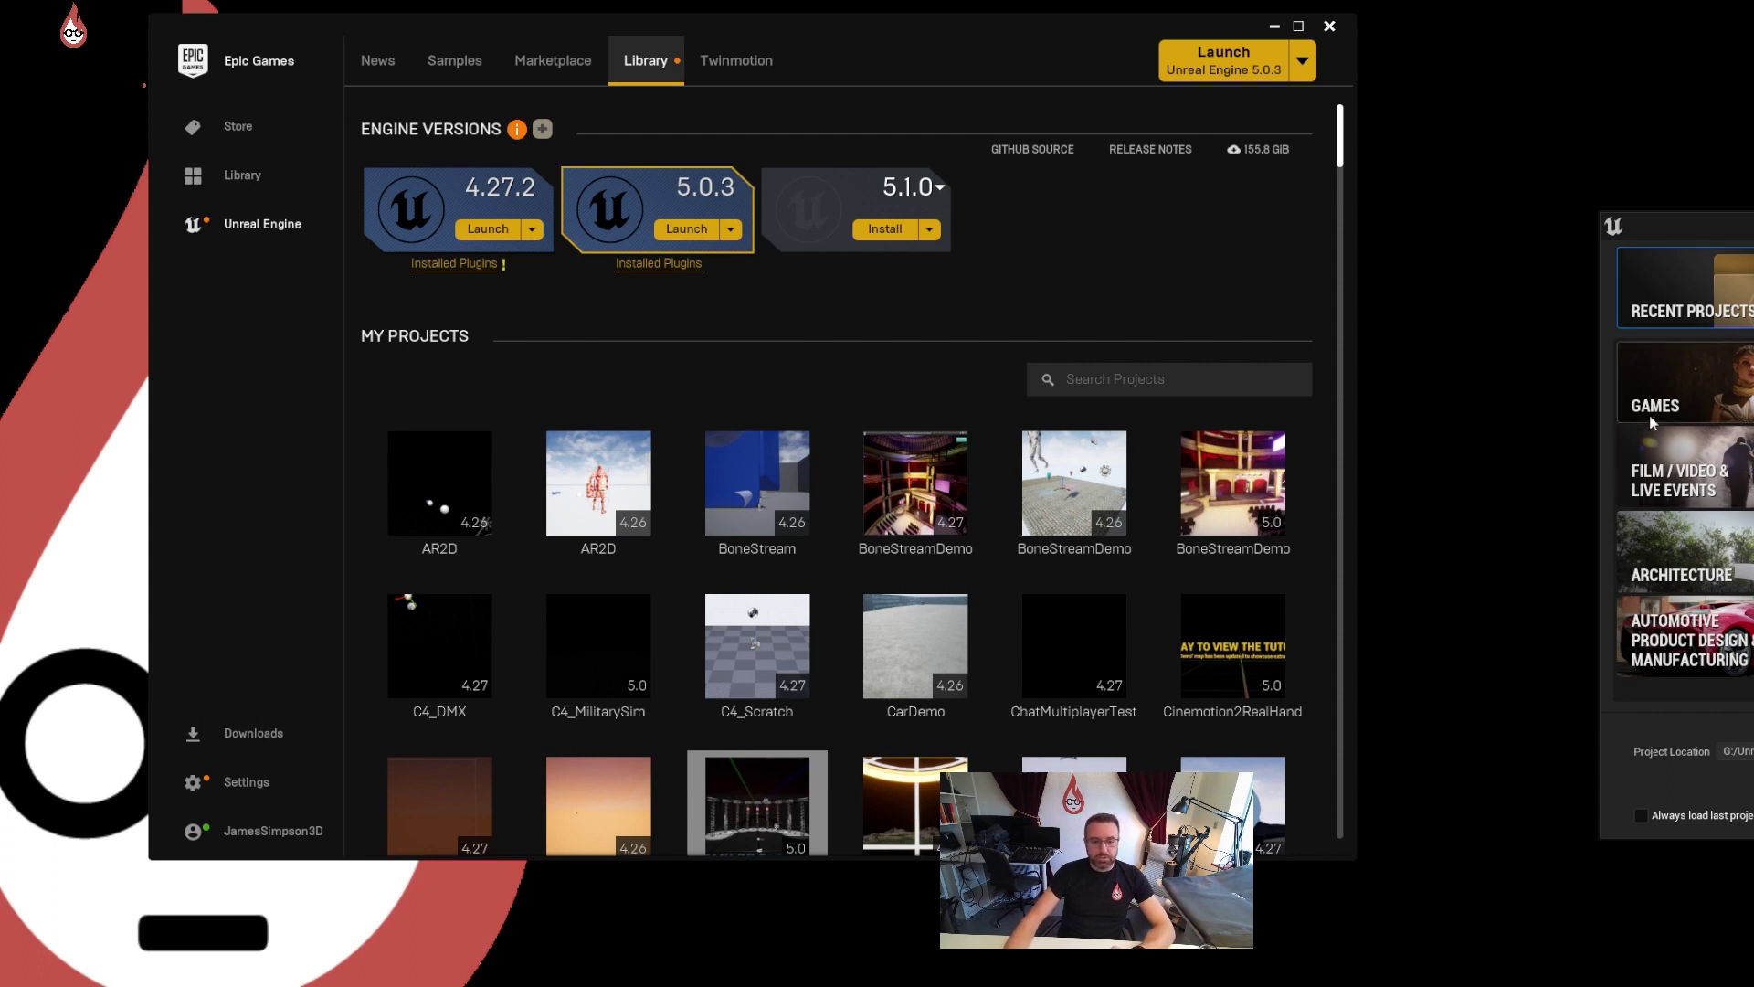
Step: Select the FILM / VIDEO & LIVE EVENTS template category
click(1726, 468)
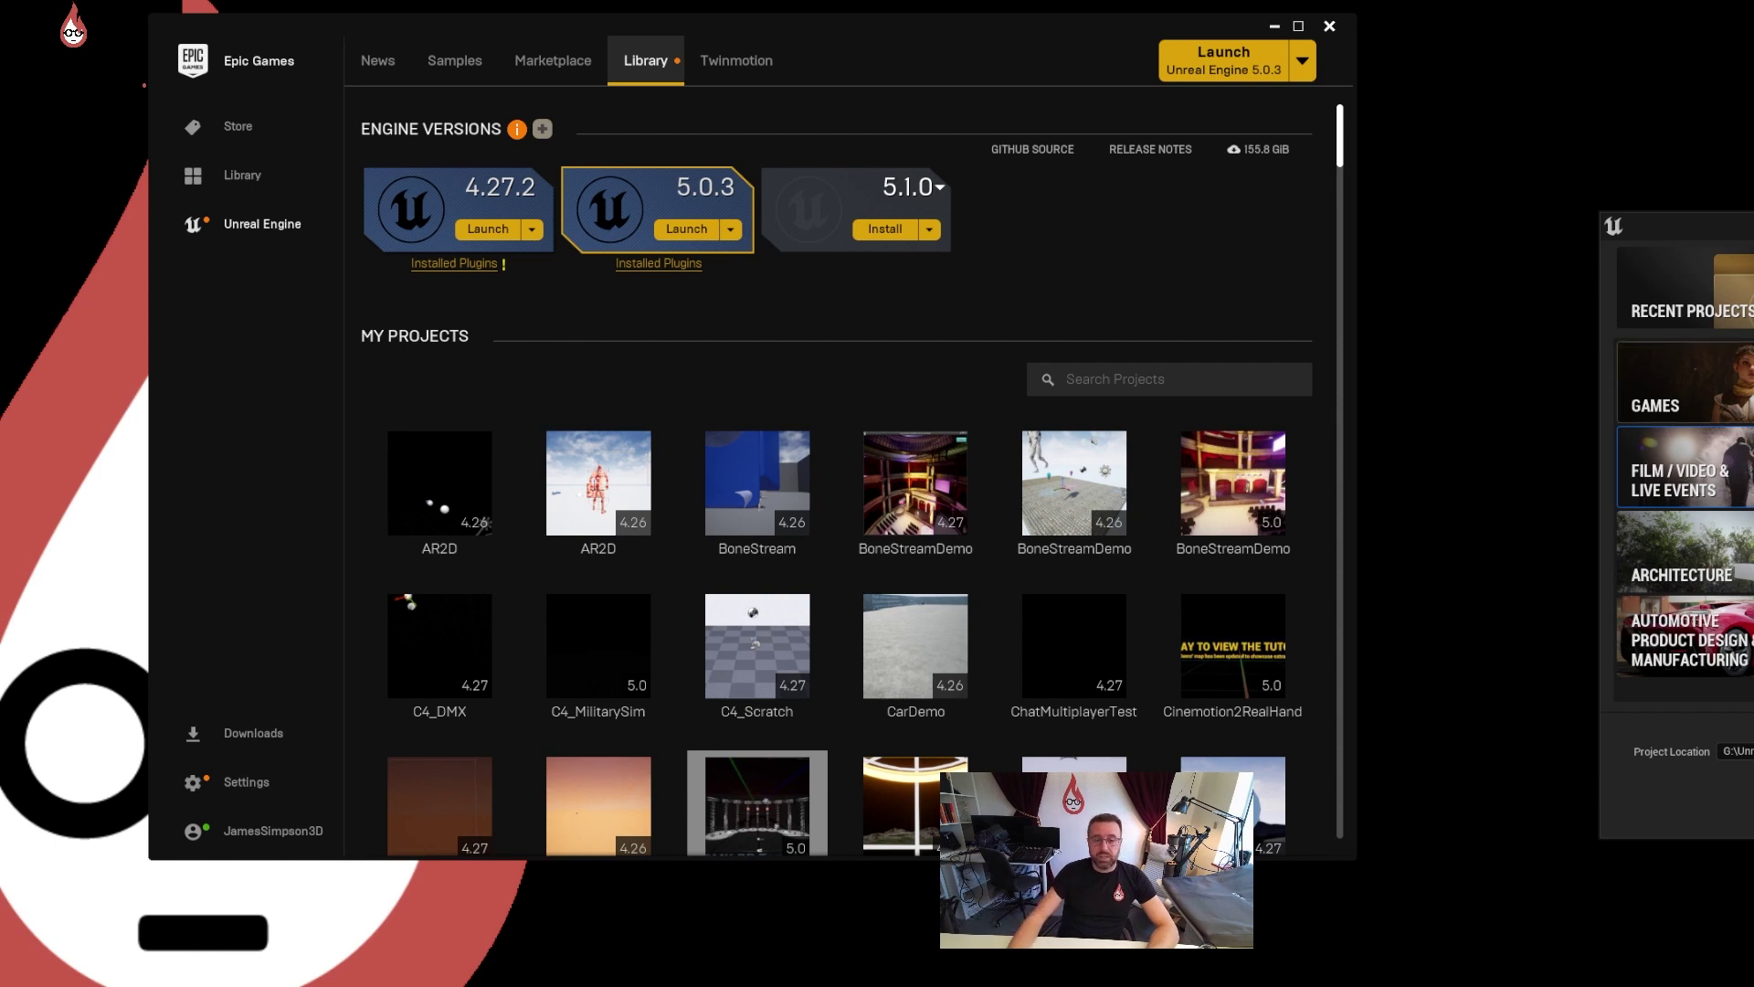
click(1745, 384)
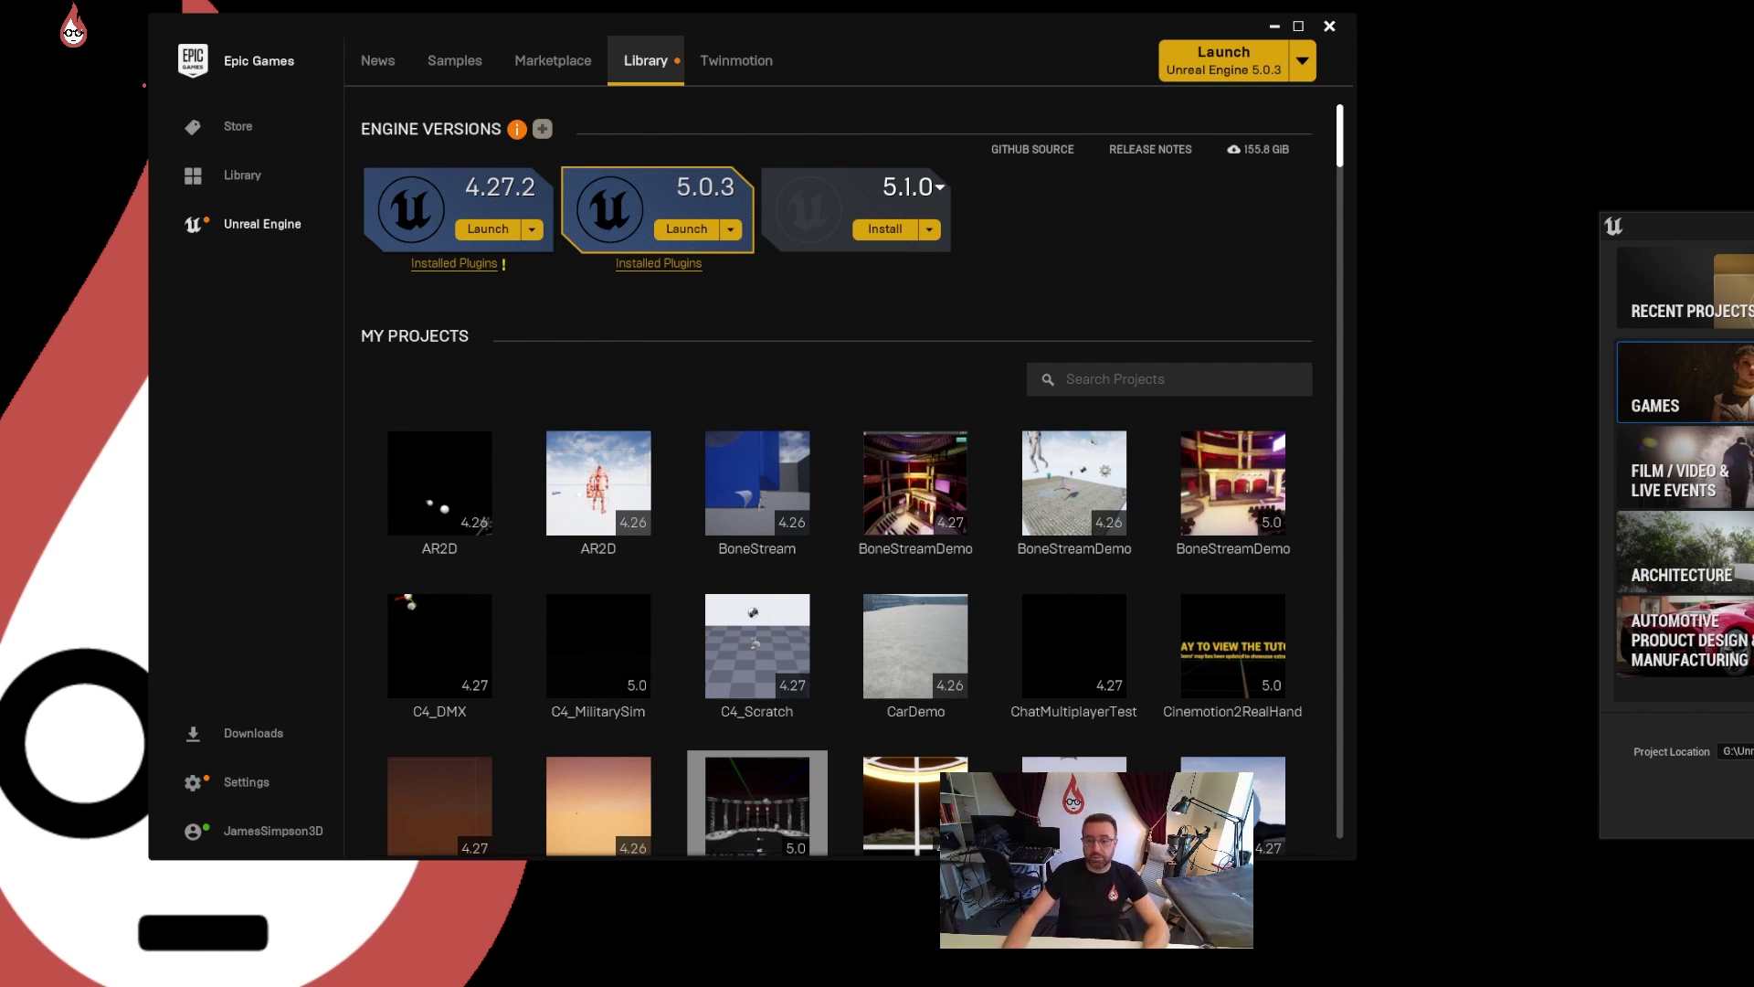
click(1729, 471)
click(1748, 567)
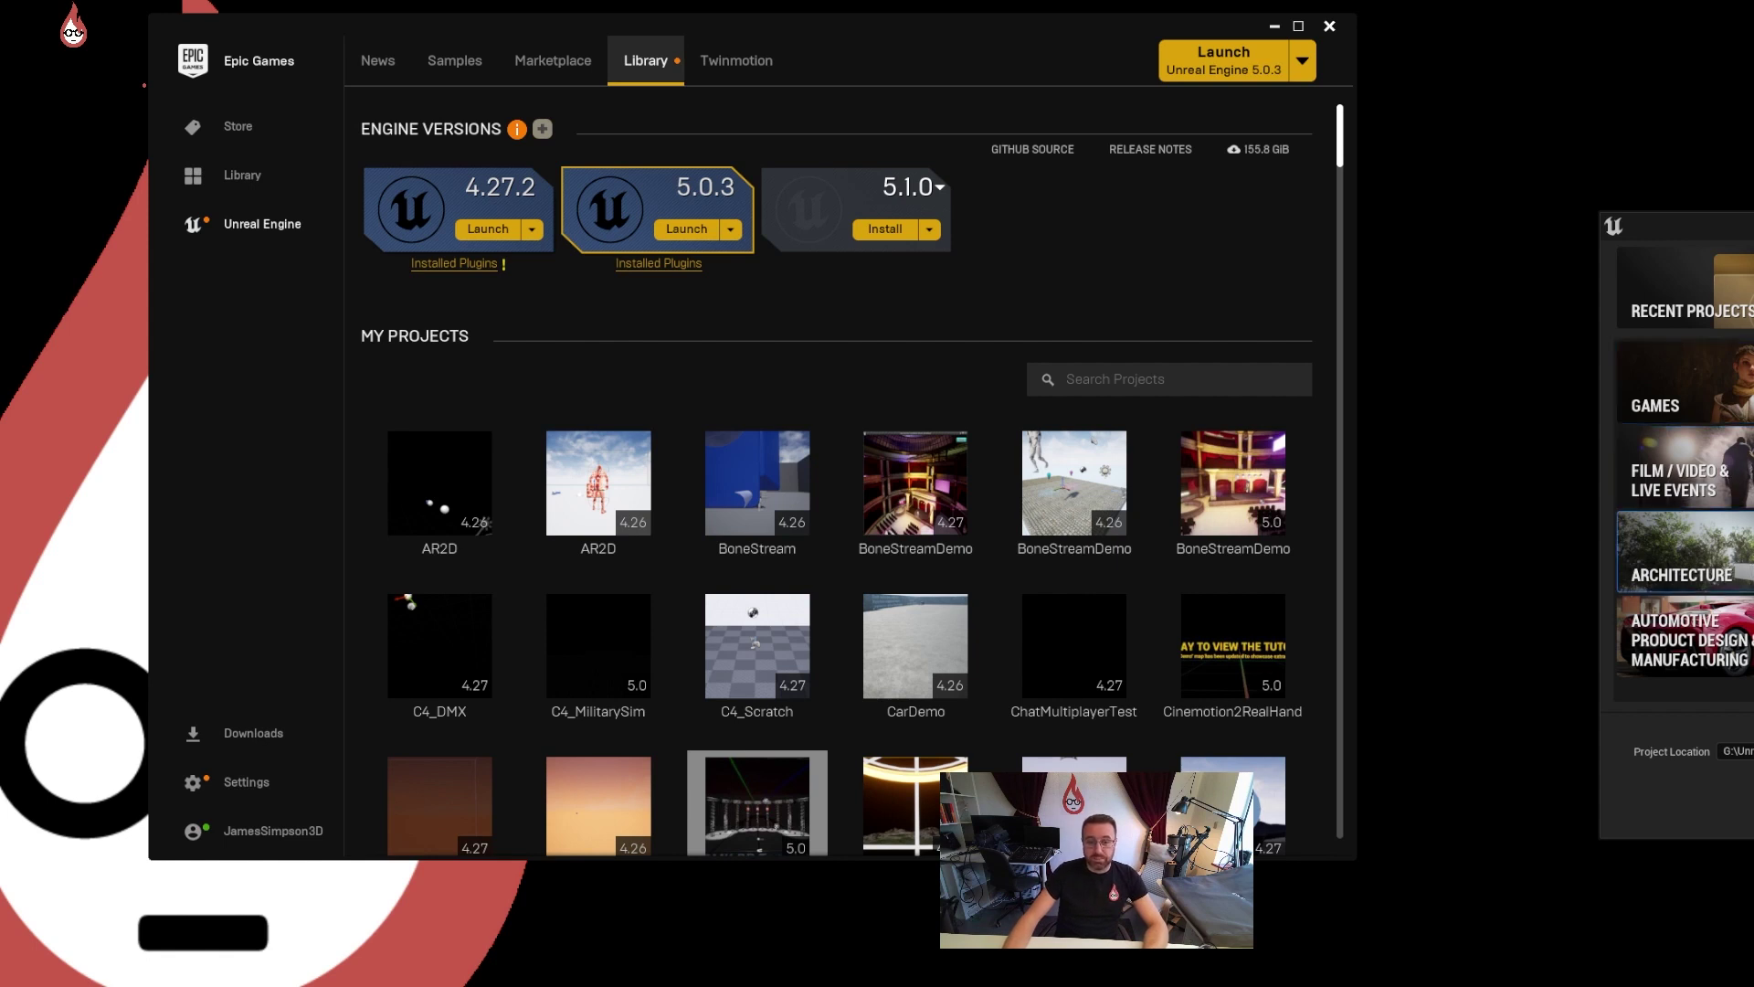
click(1746, 639)
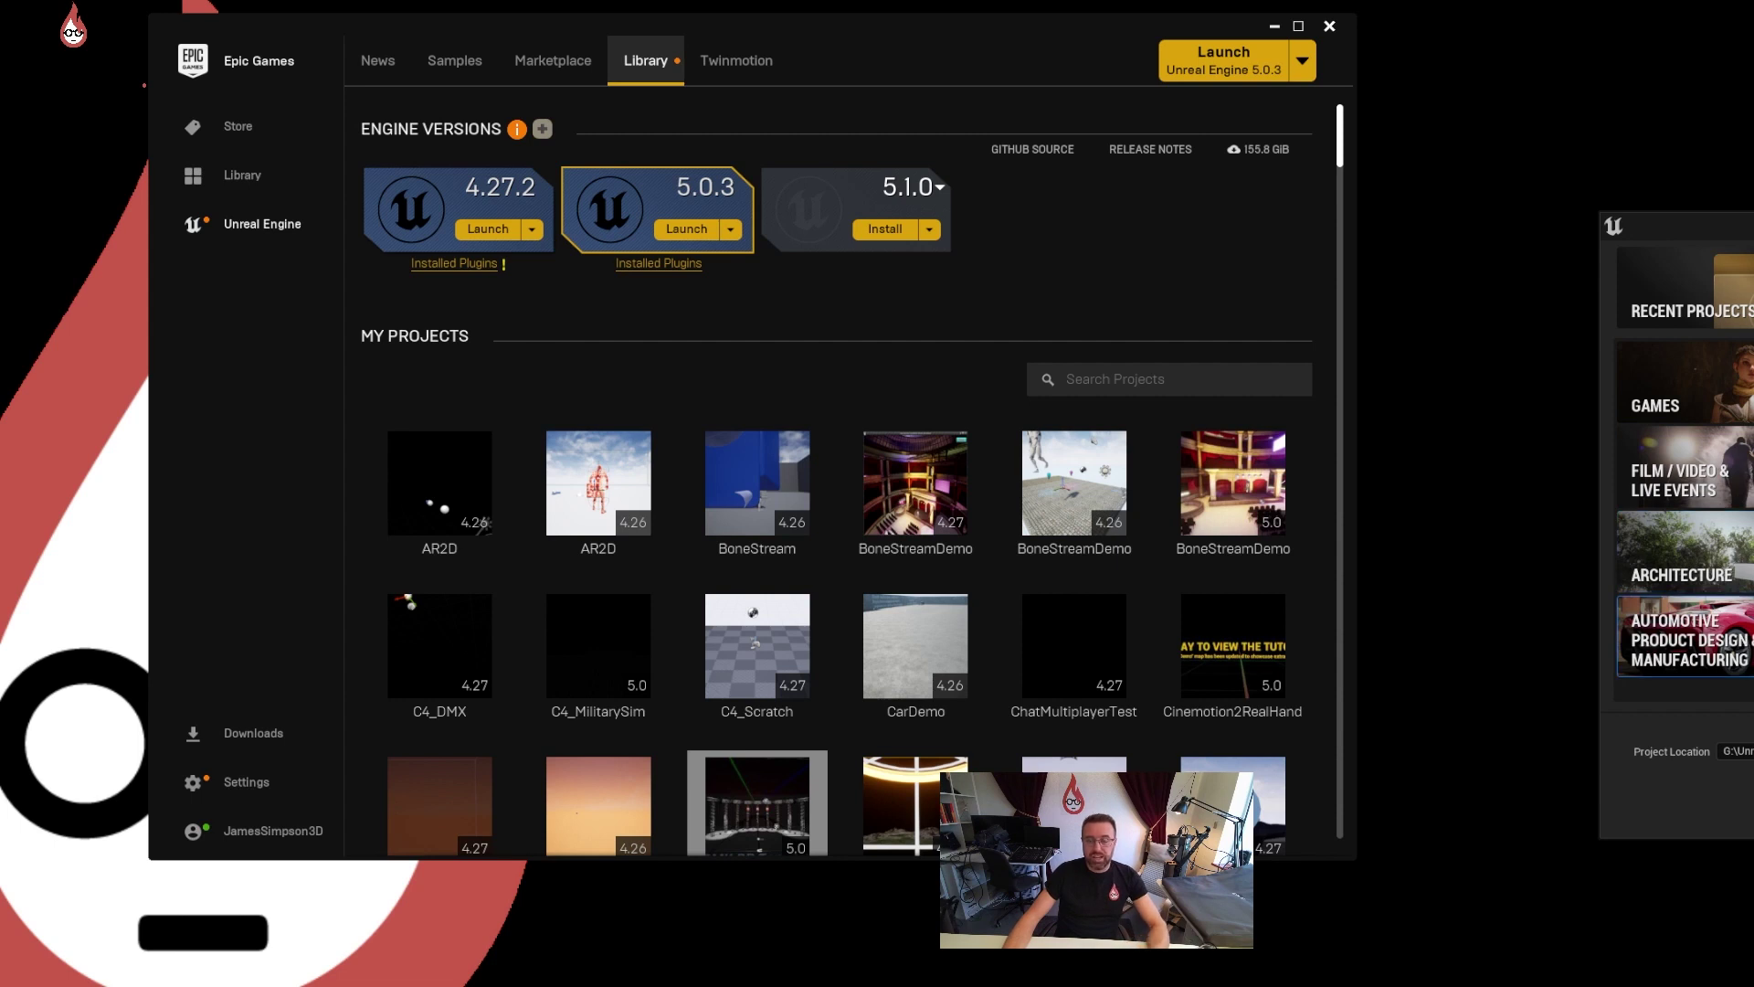
click(1748, 400)
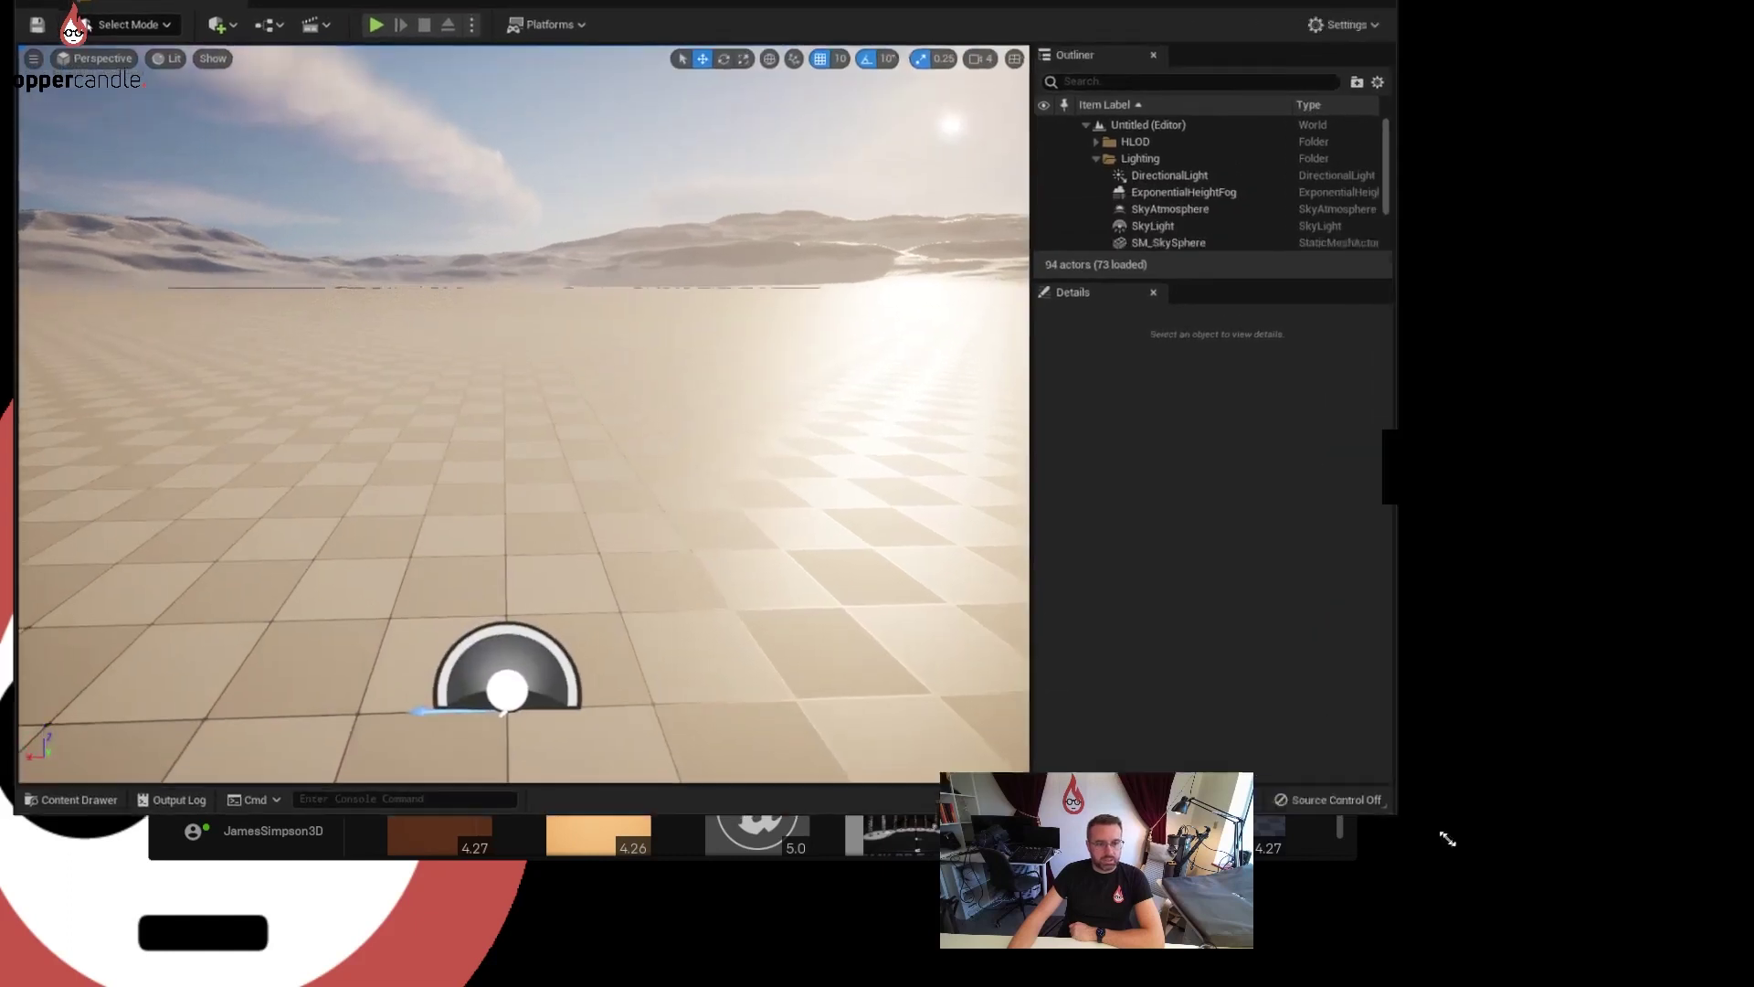
Step: Resize the editor window to fill the screen by dragging its bottom-right corner
drag(1447, 838, 1736, 982)
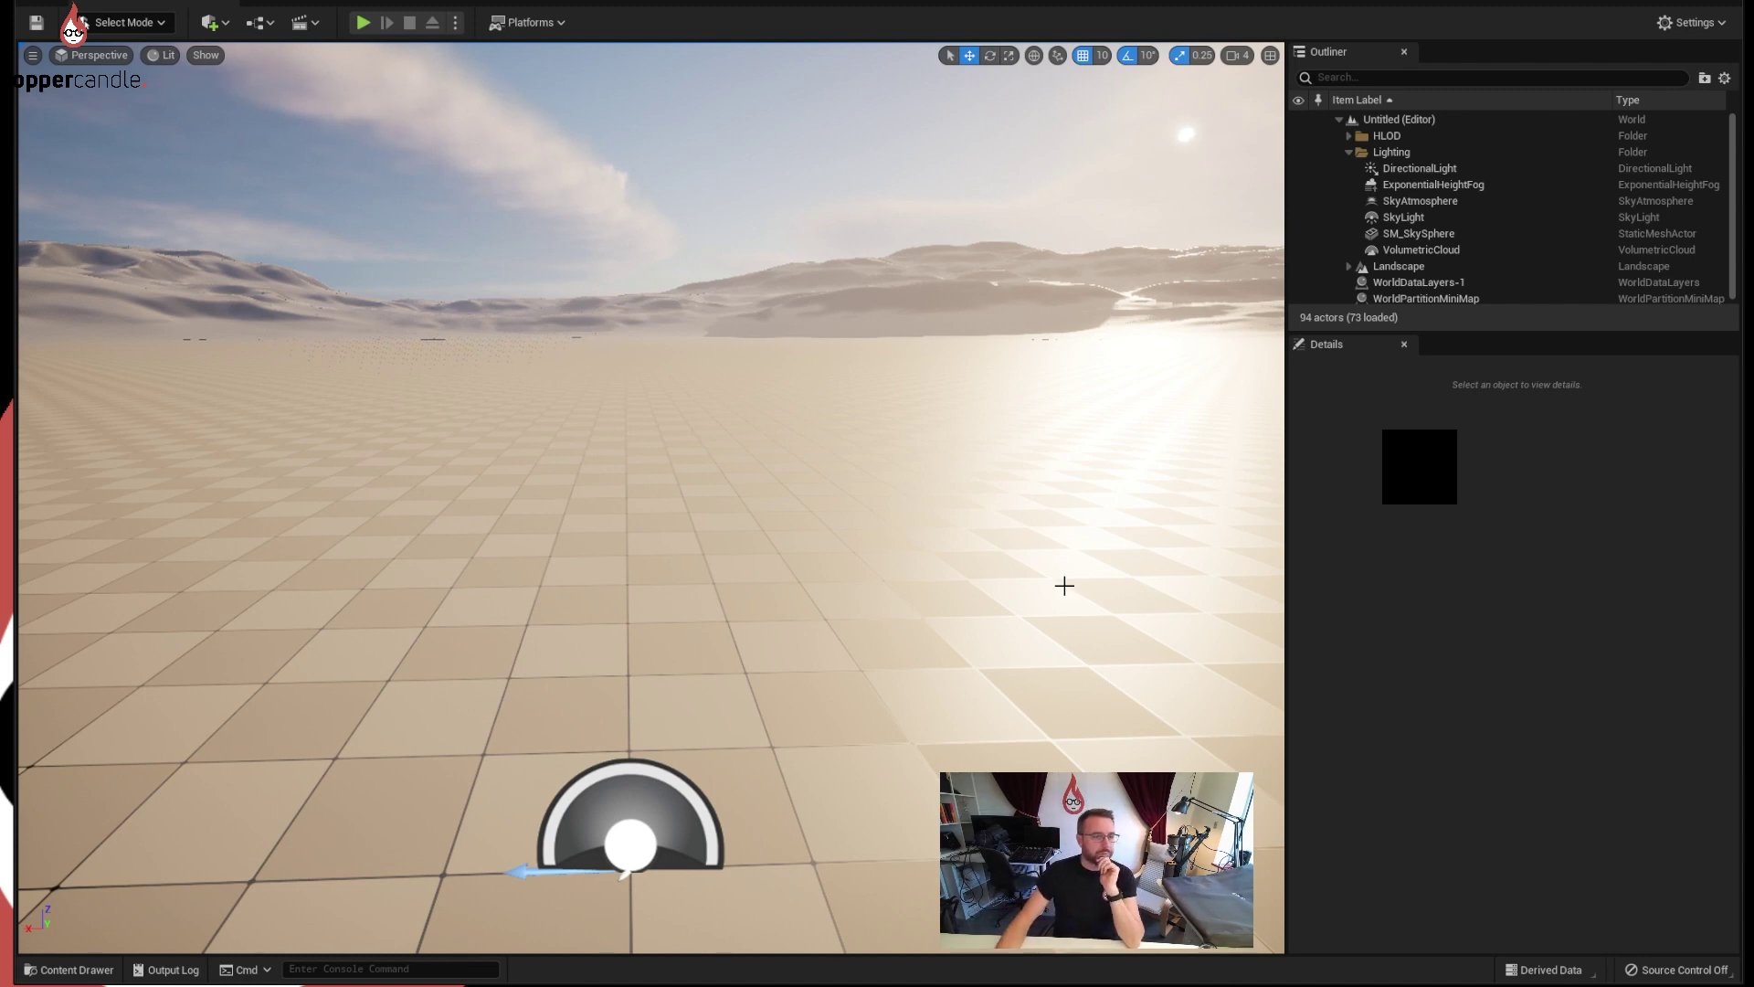
scroll(1398, 239, down, 1)
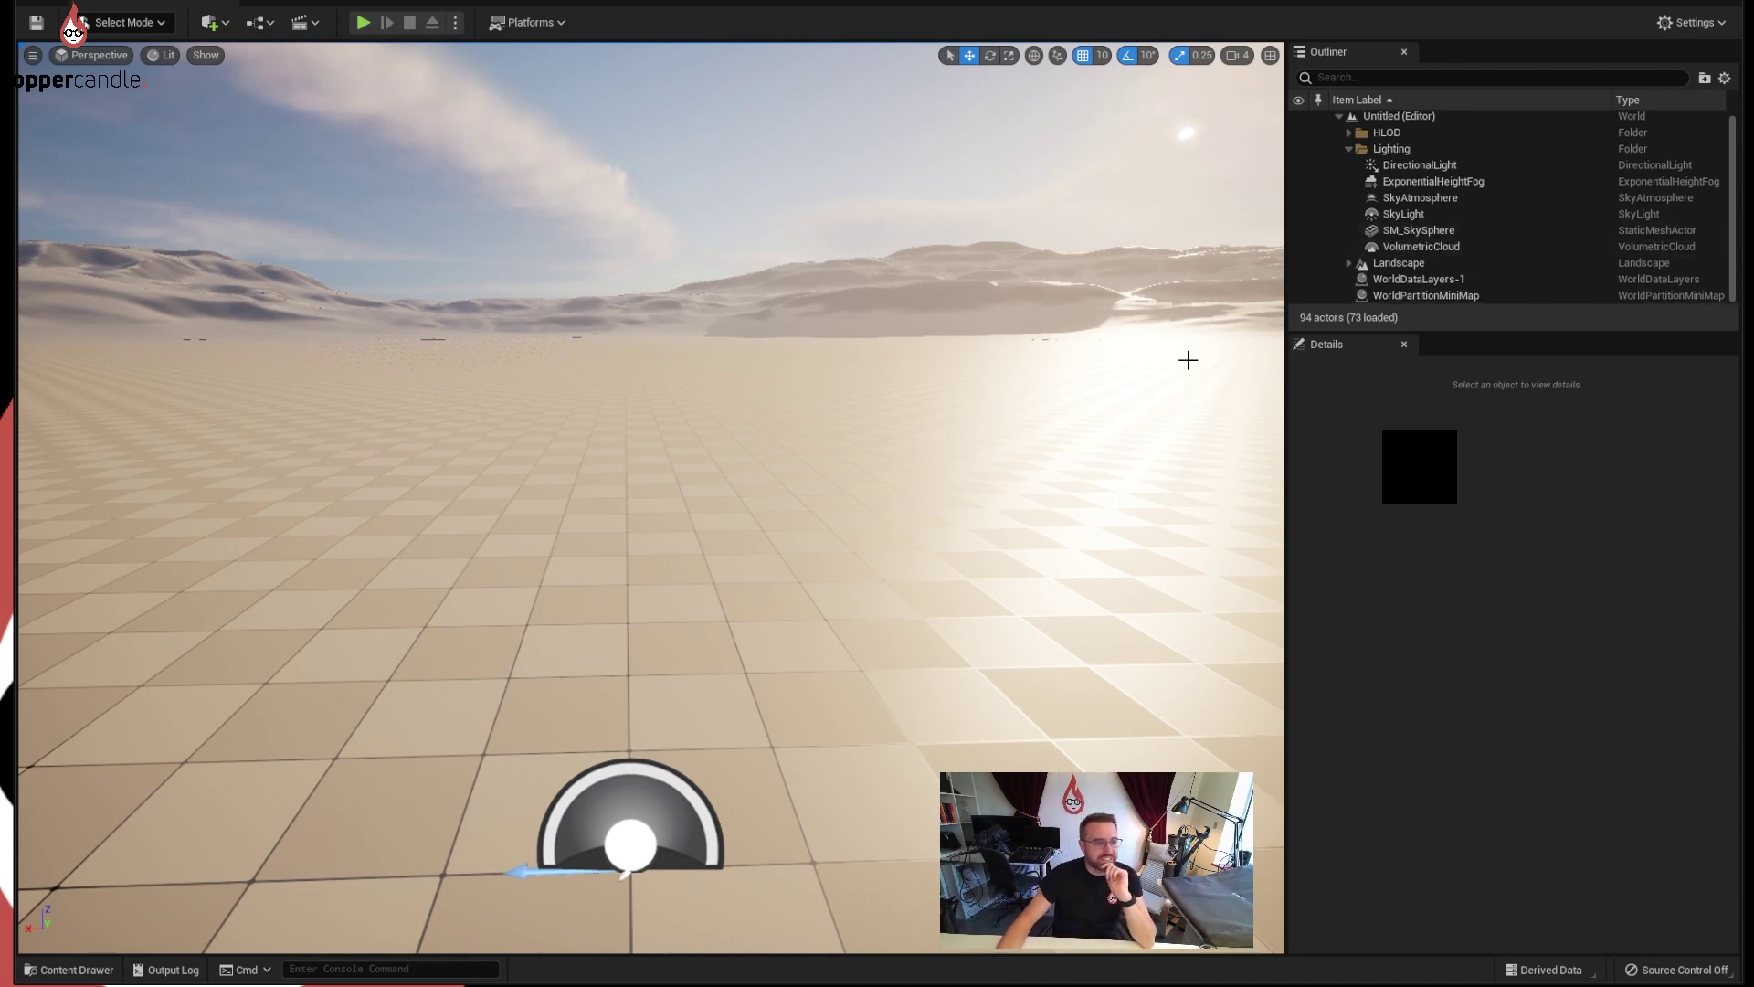
scroll(932, 435, up, 3)
scroll(929, 435, down, 5)
scroll(920, 433, up, 2)
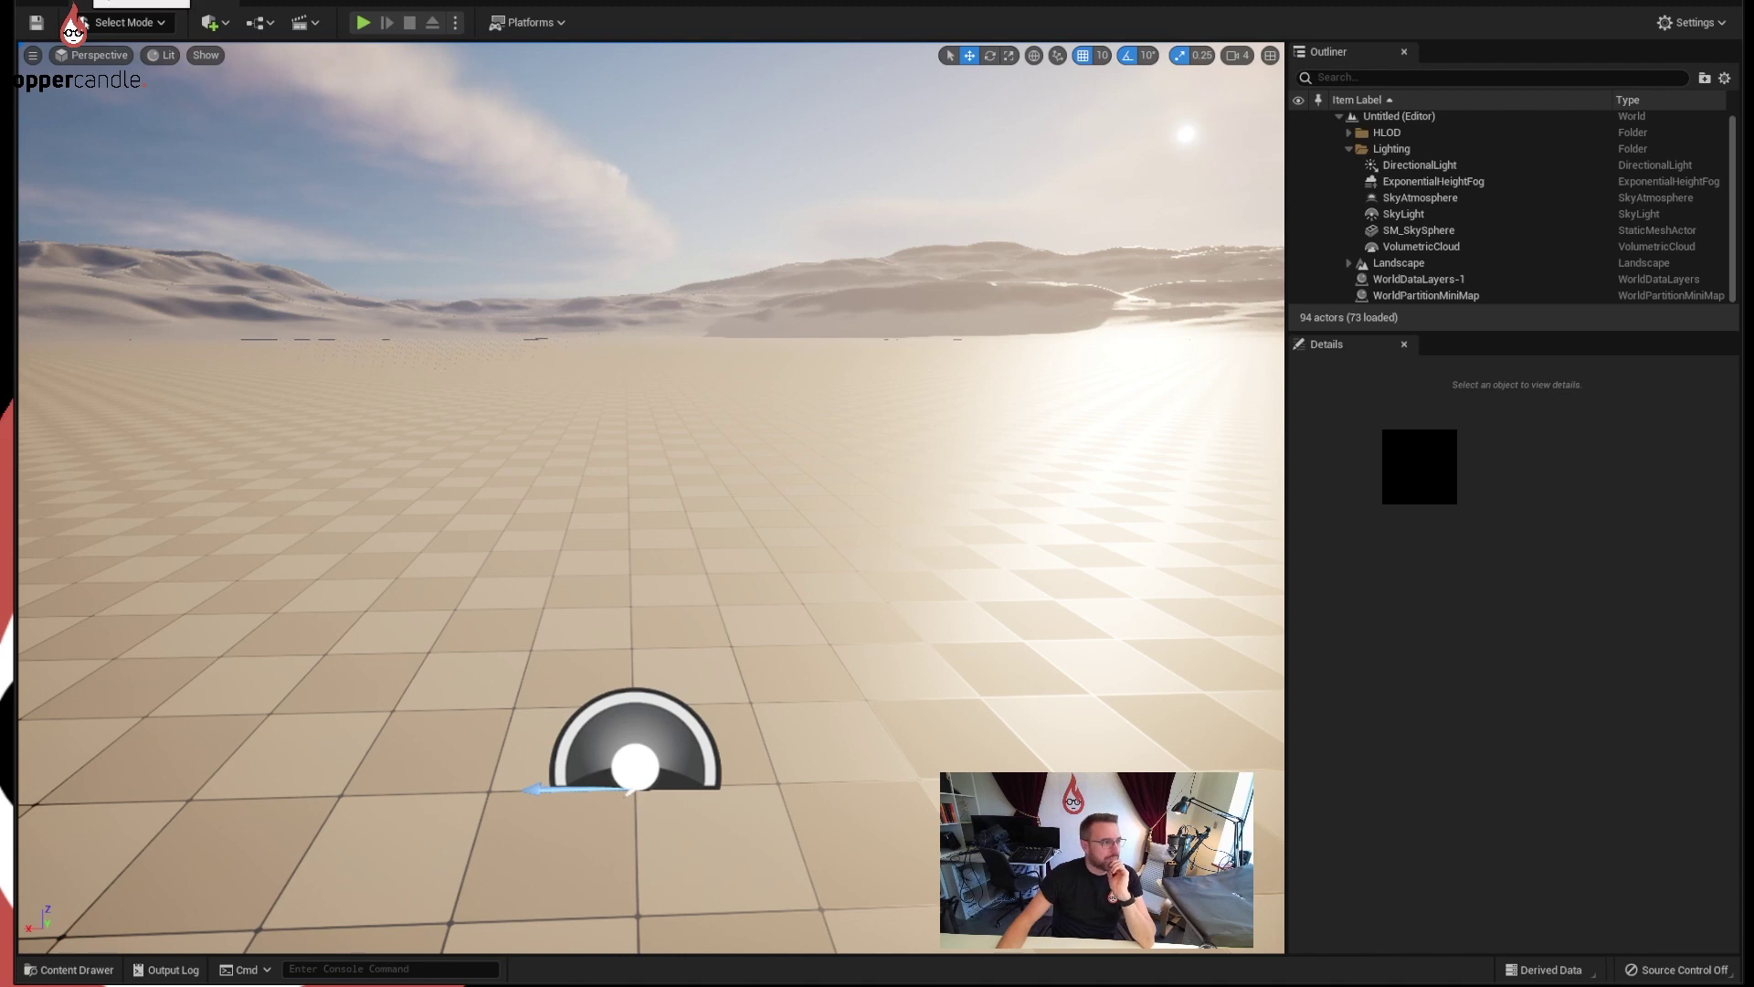
Step: Start a new level via File > New Level, comparing templates and settling on Empty Level
click(69, 2)
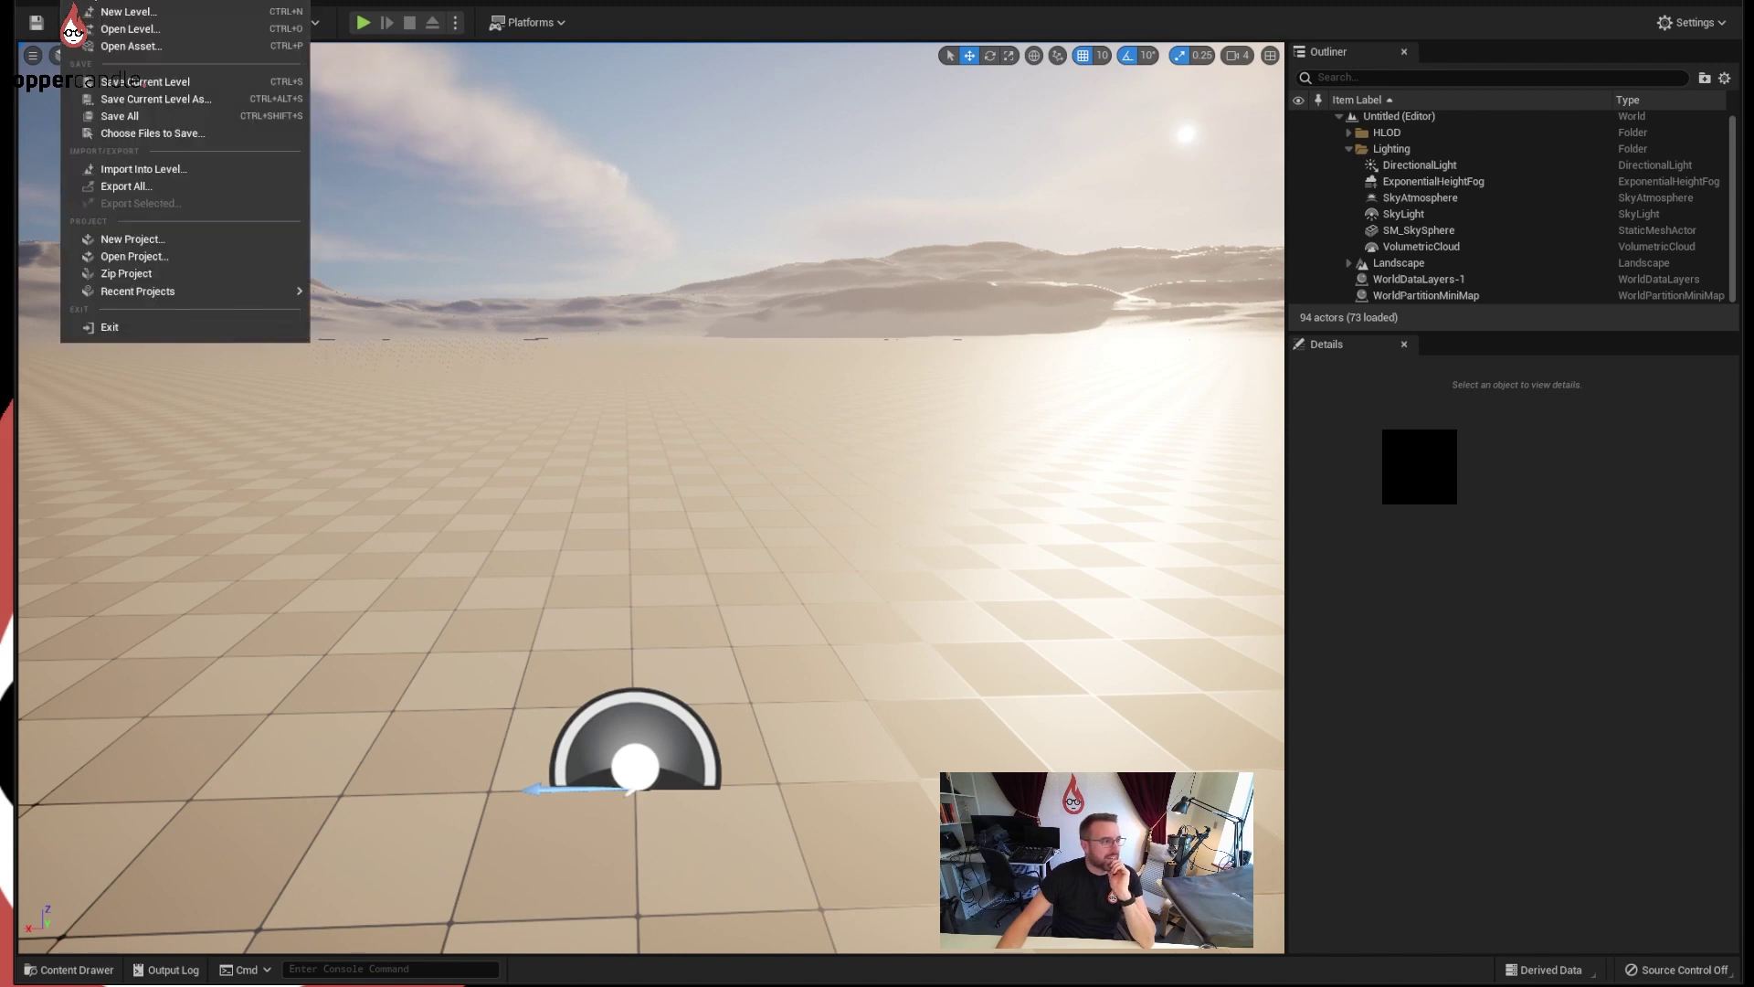
click(103, 13)
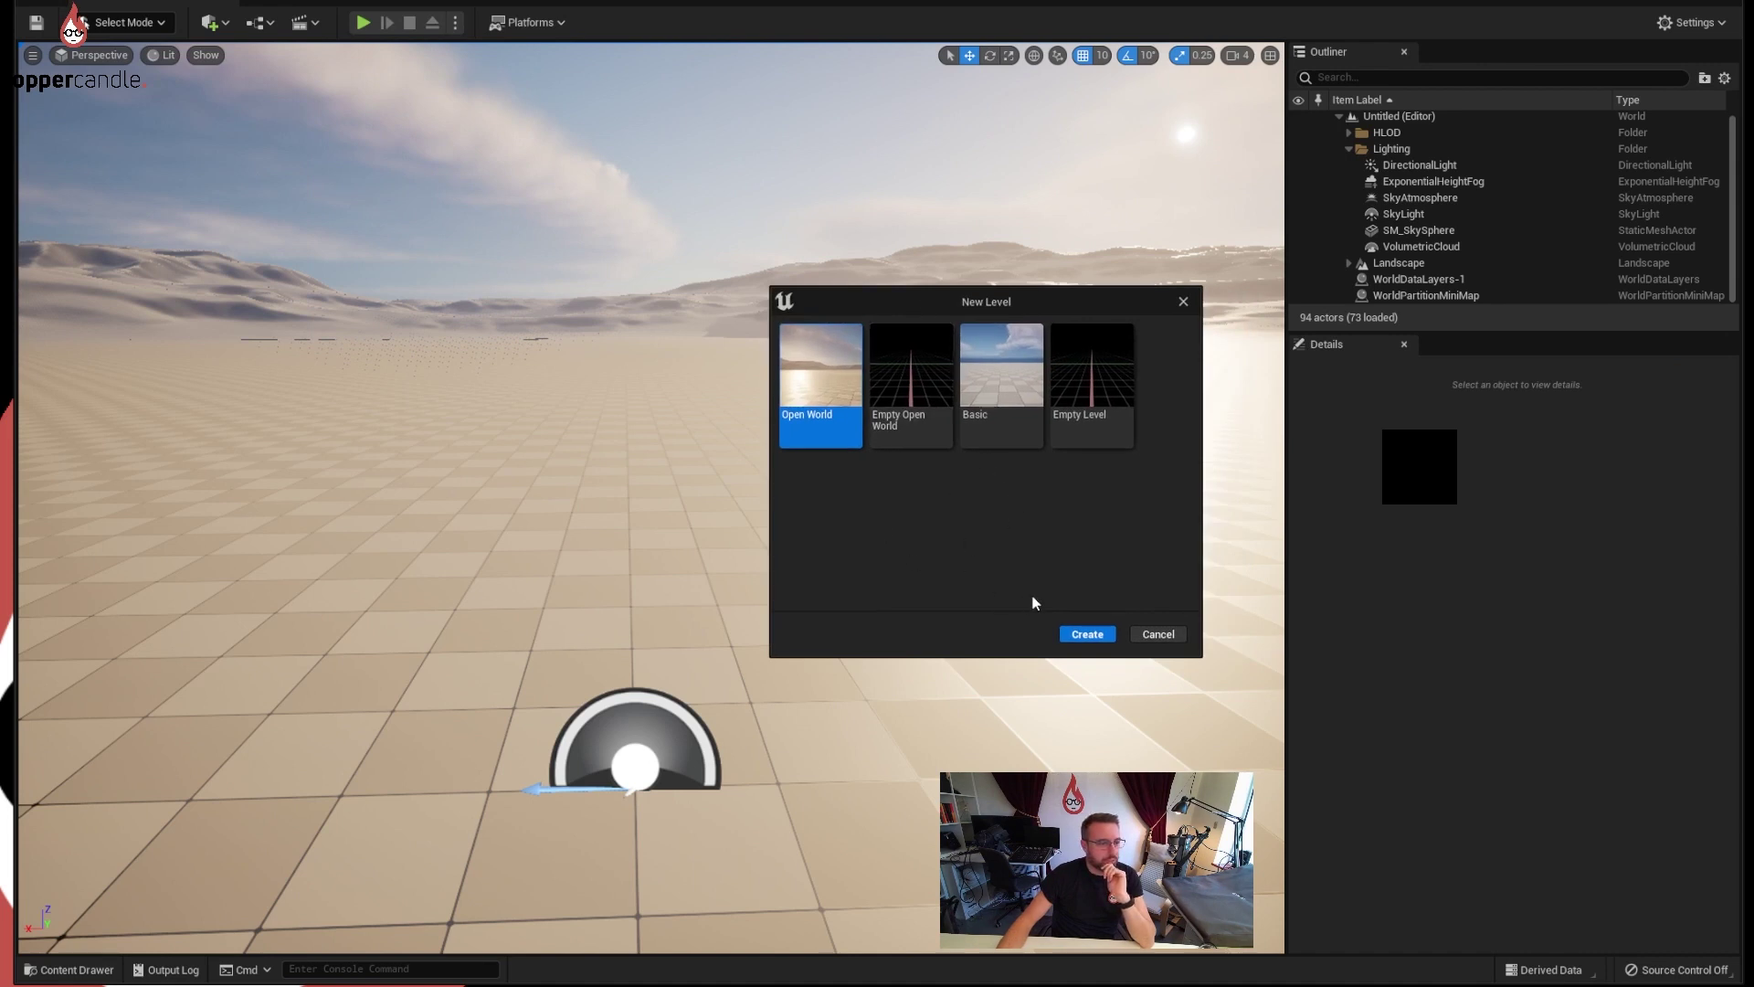
click(1096, 378)
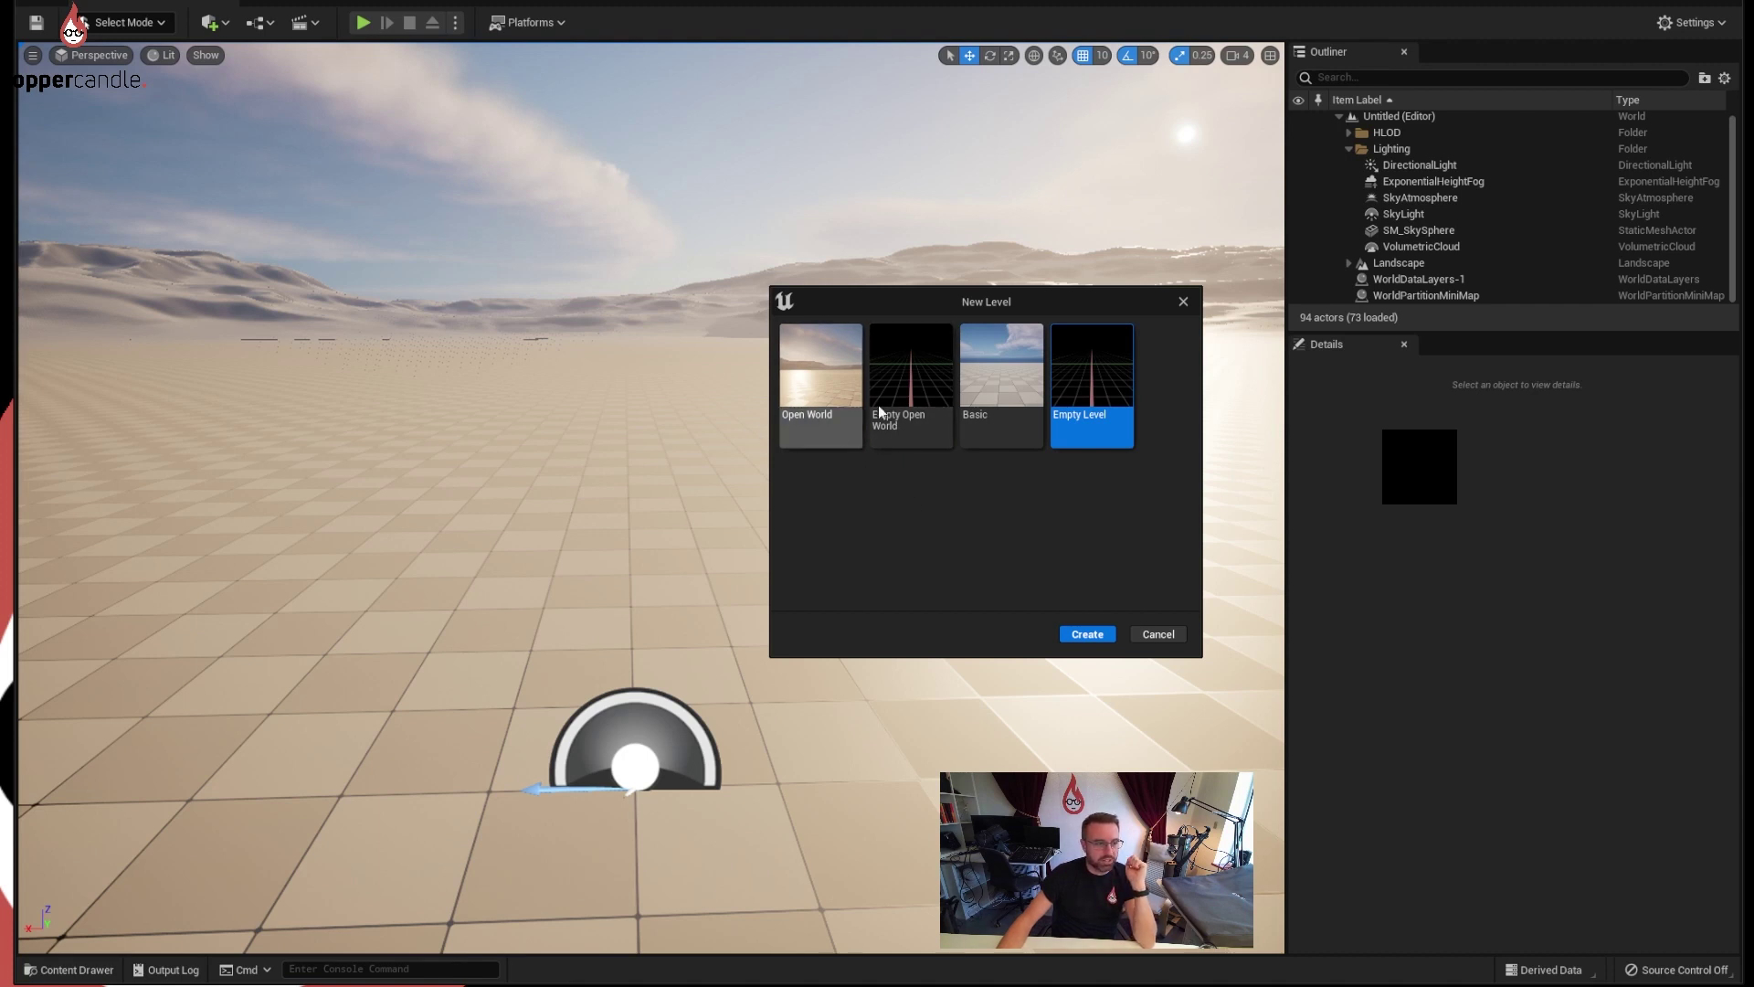
click(904, 397)
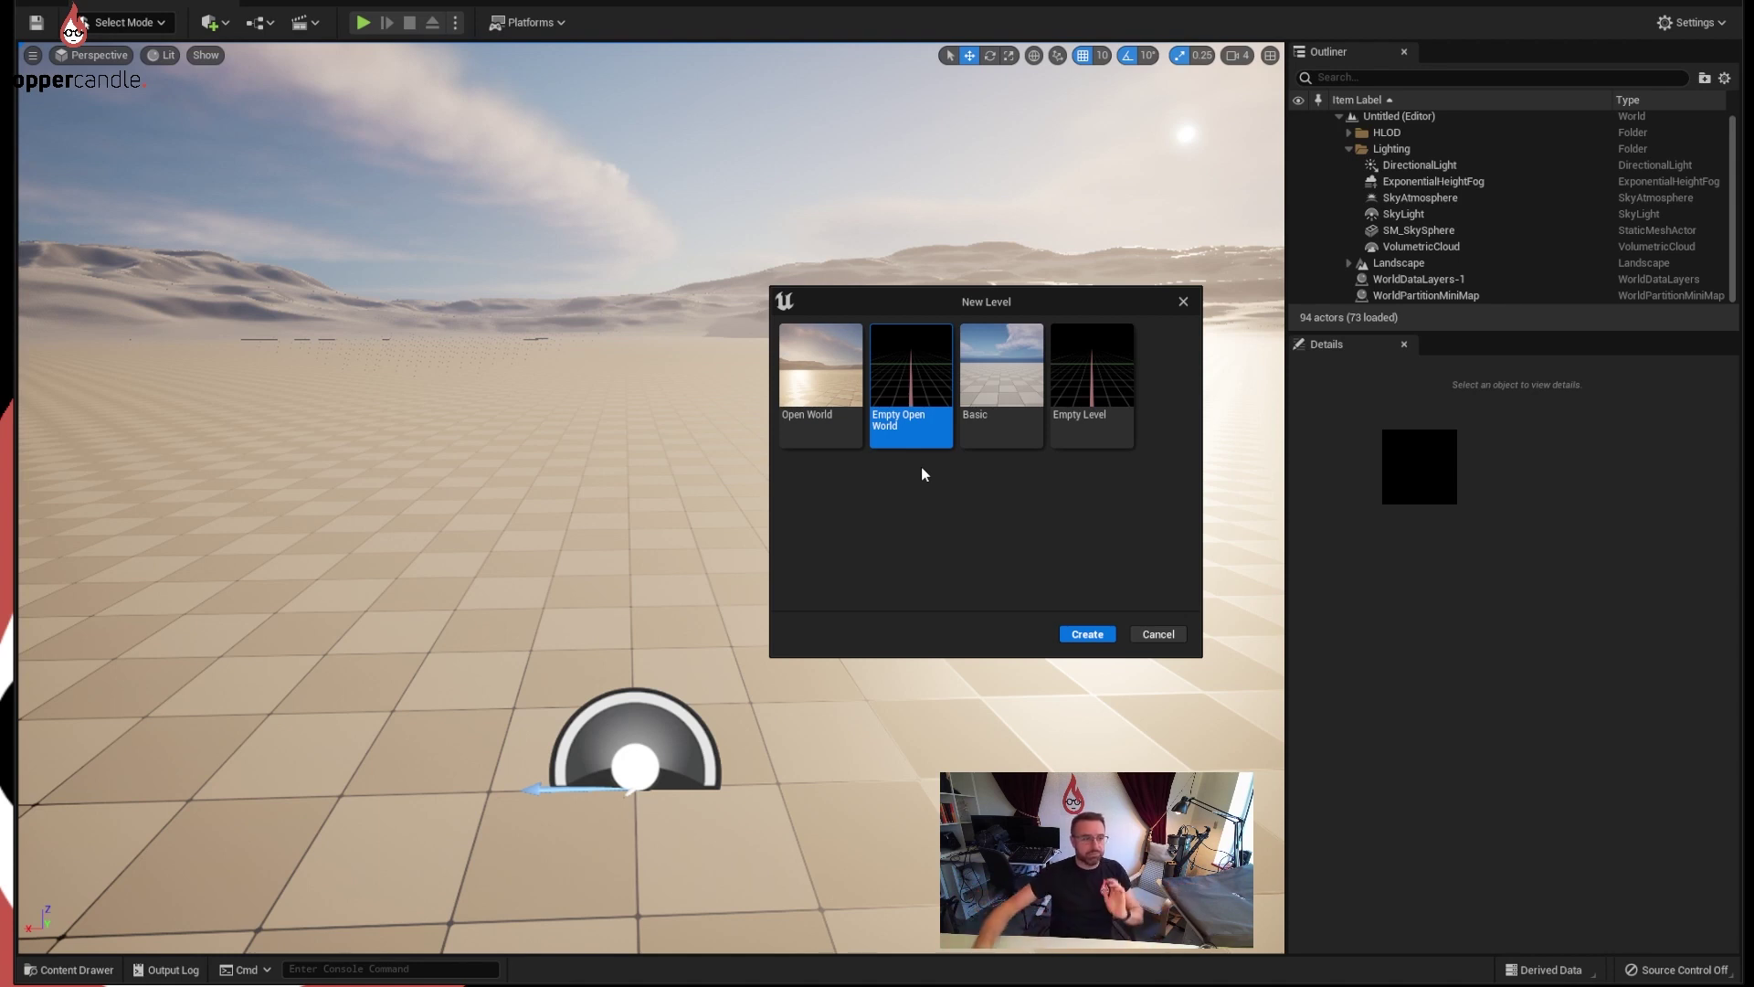
click(985, 384)
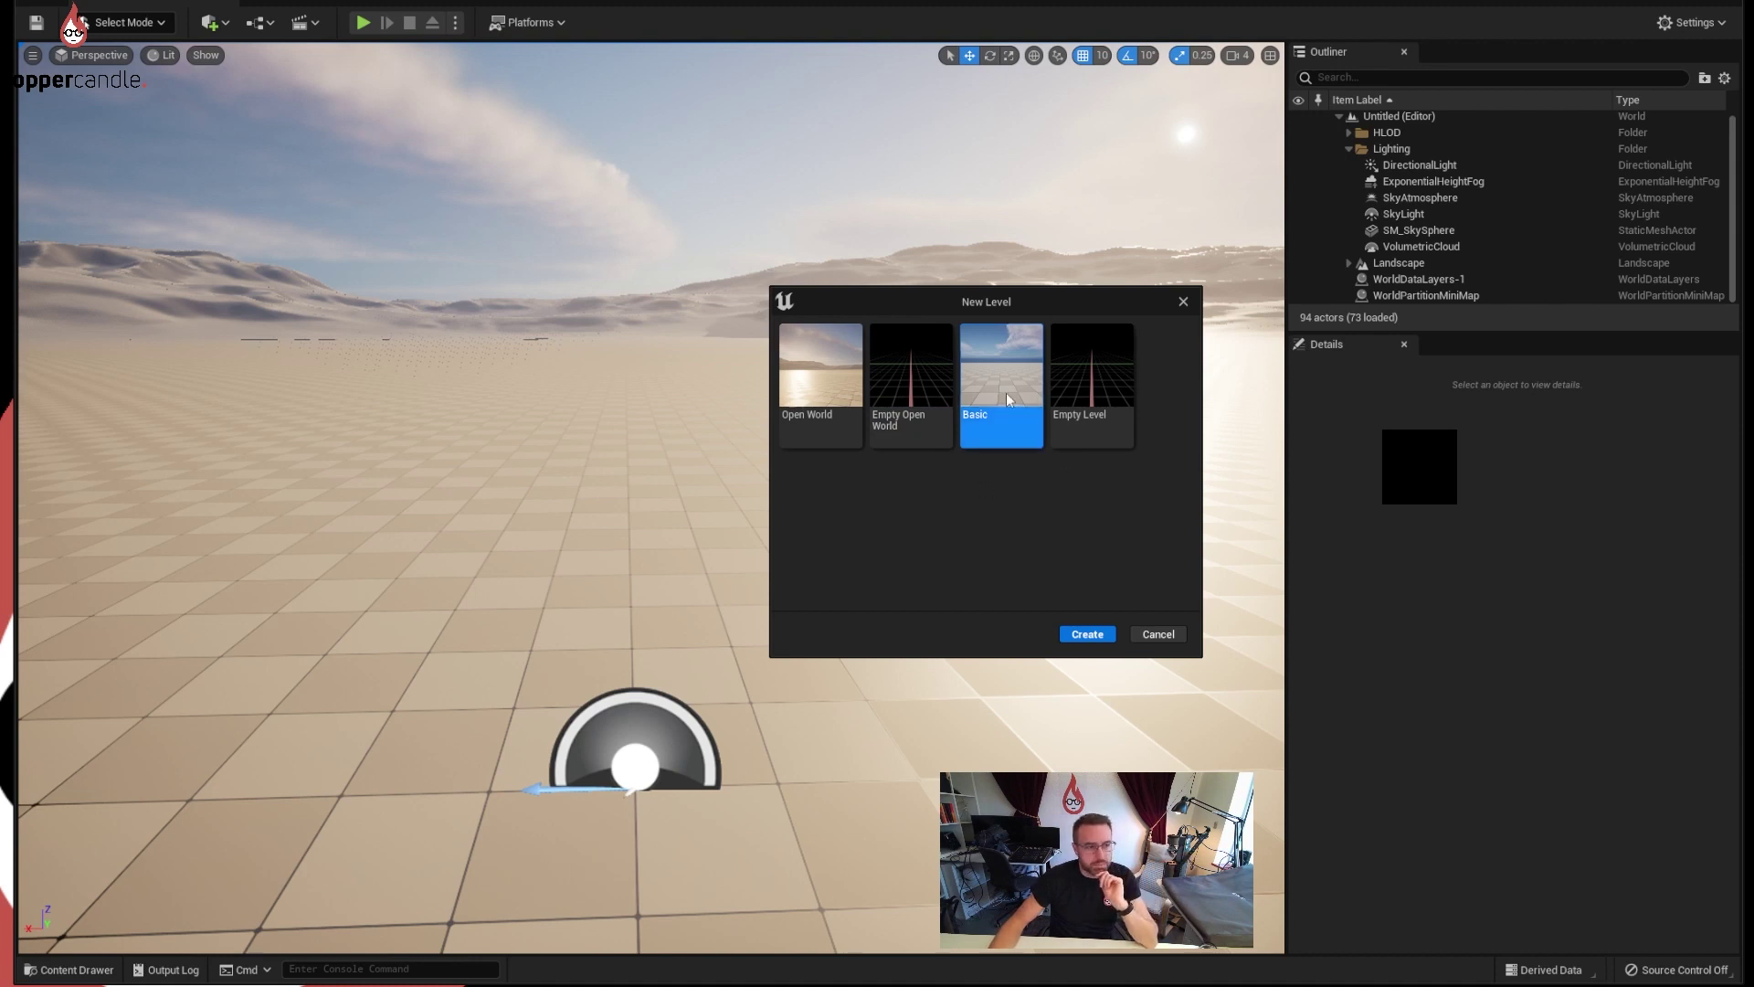
click(1076, 374)
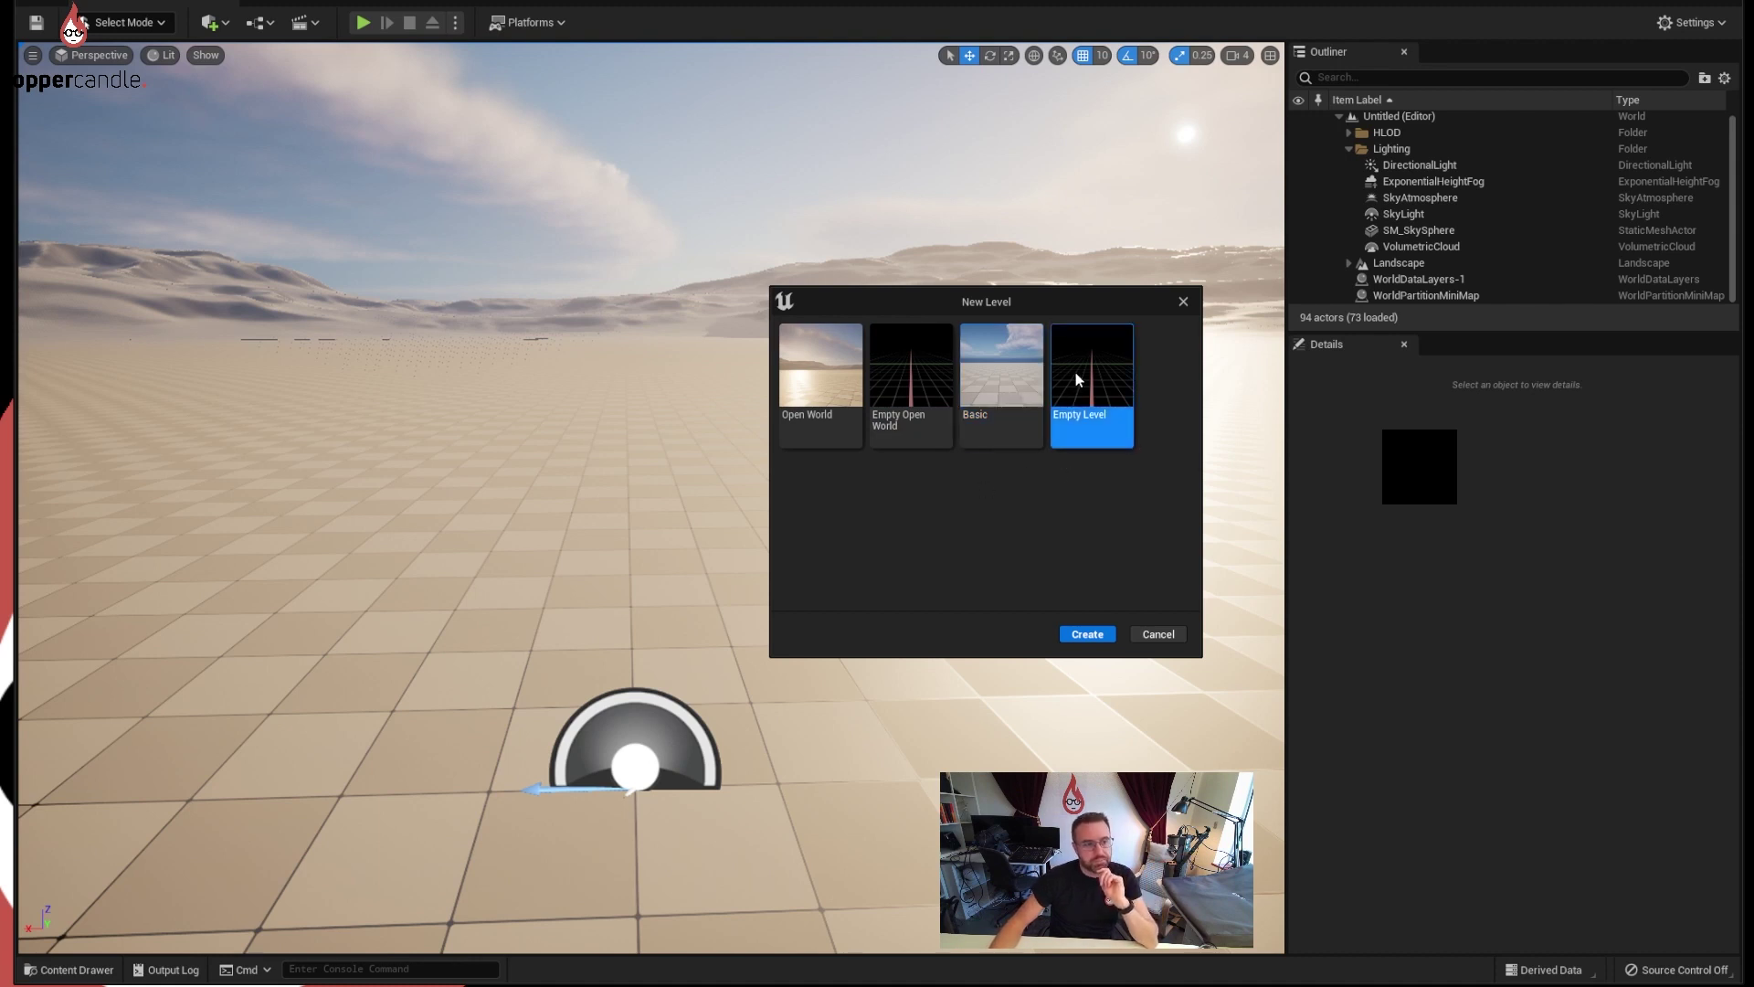
click(1086, 635)
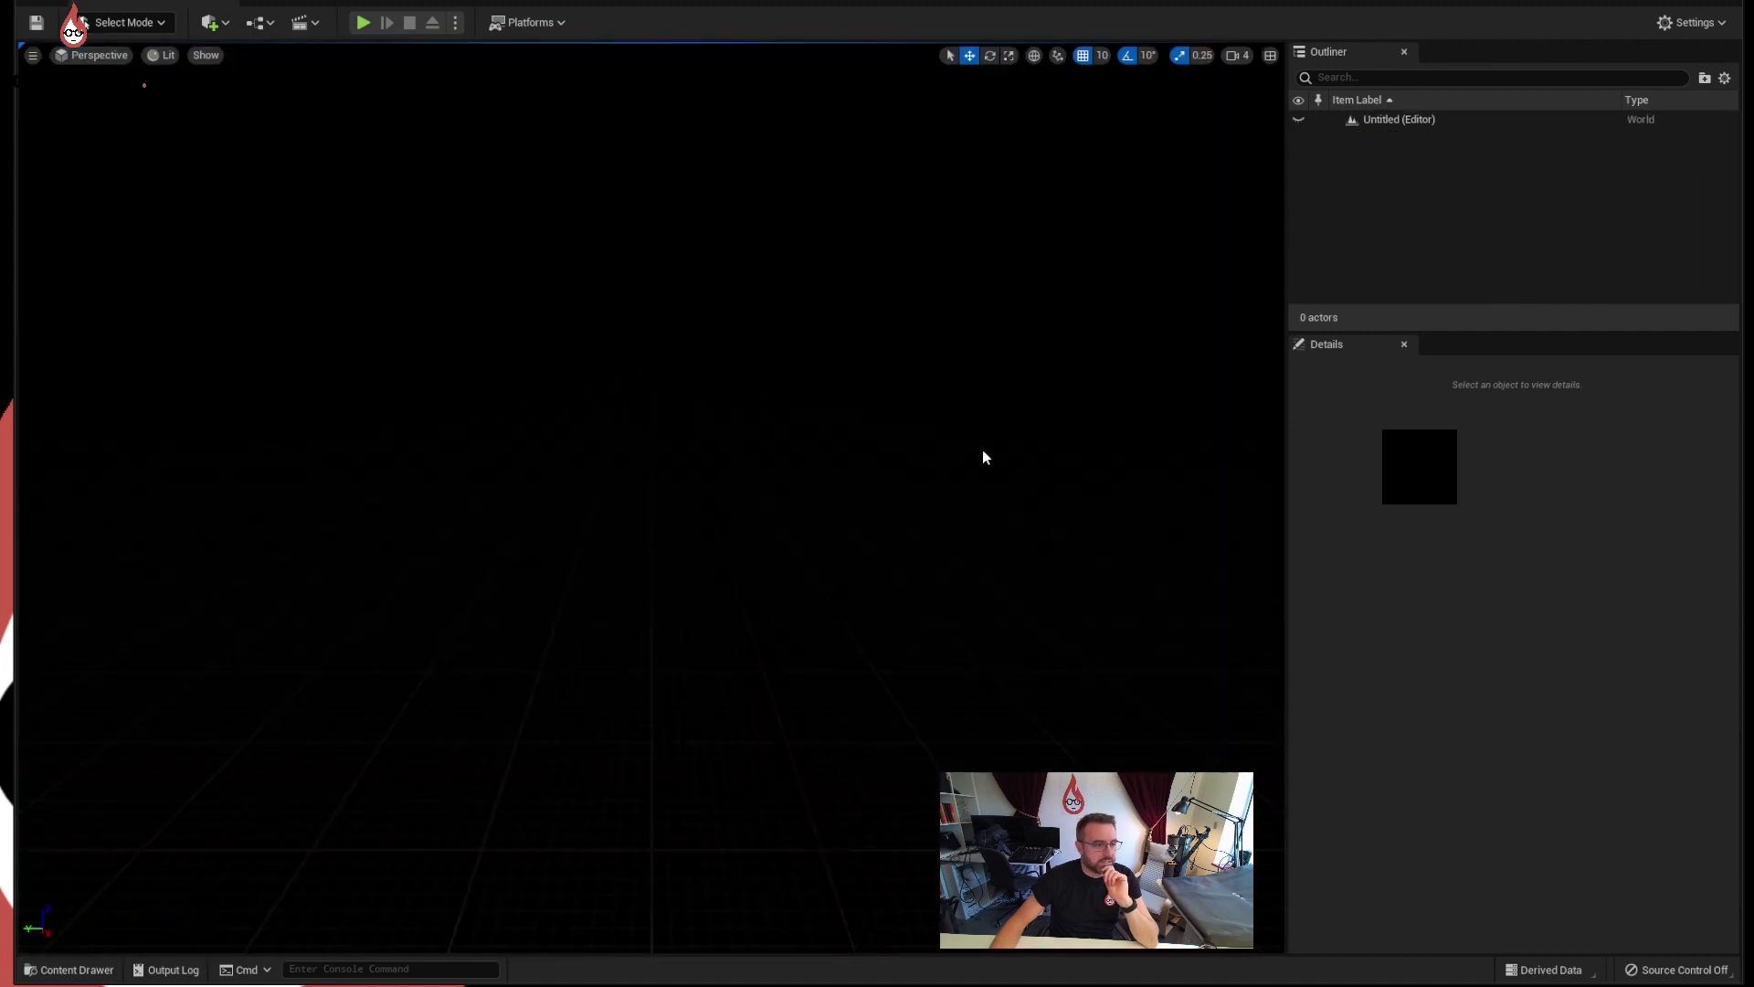
mouse_move(712, 513)
right_down()
mouse_move(695, 517)
mouse_move(694, 546)
mouse_move(709, 525)
right_up()
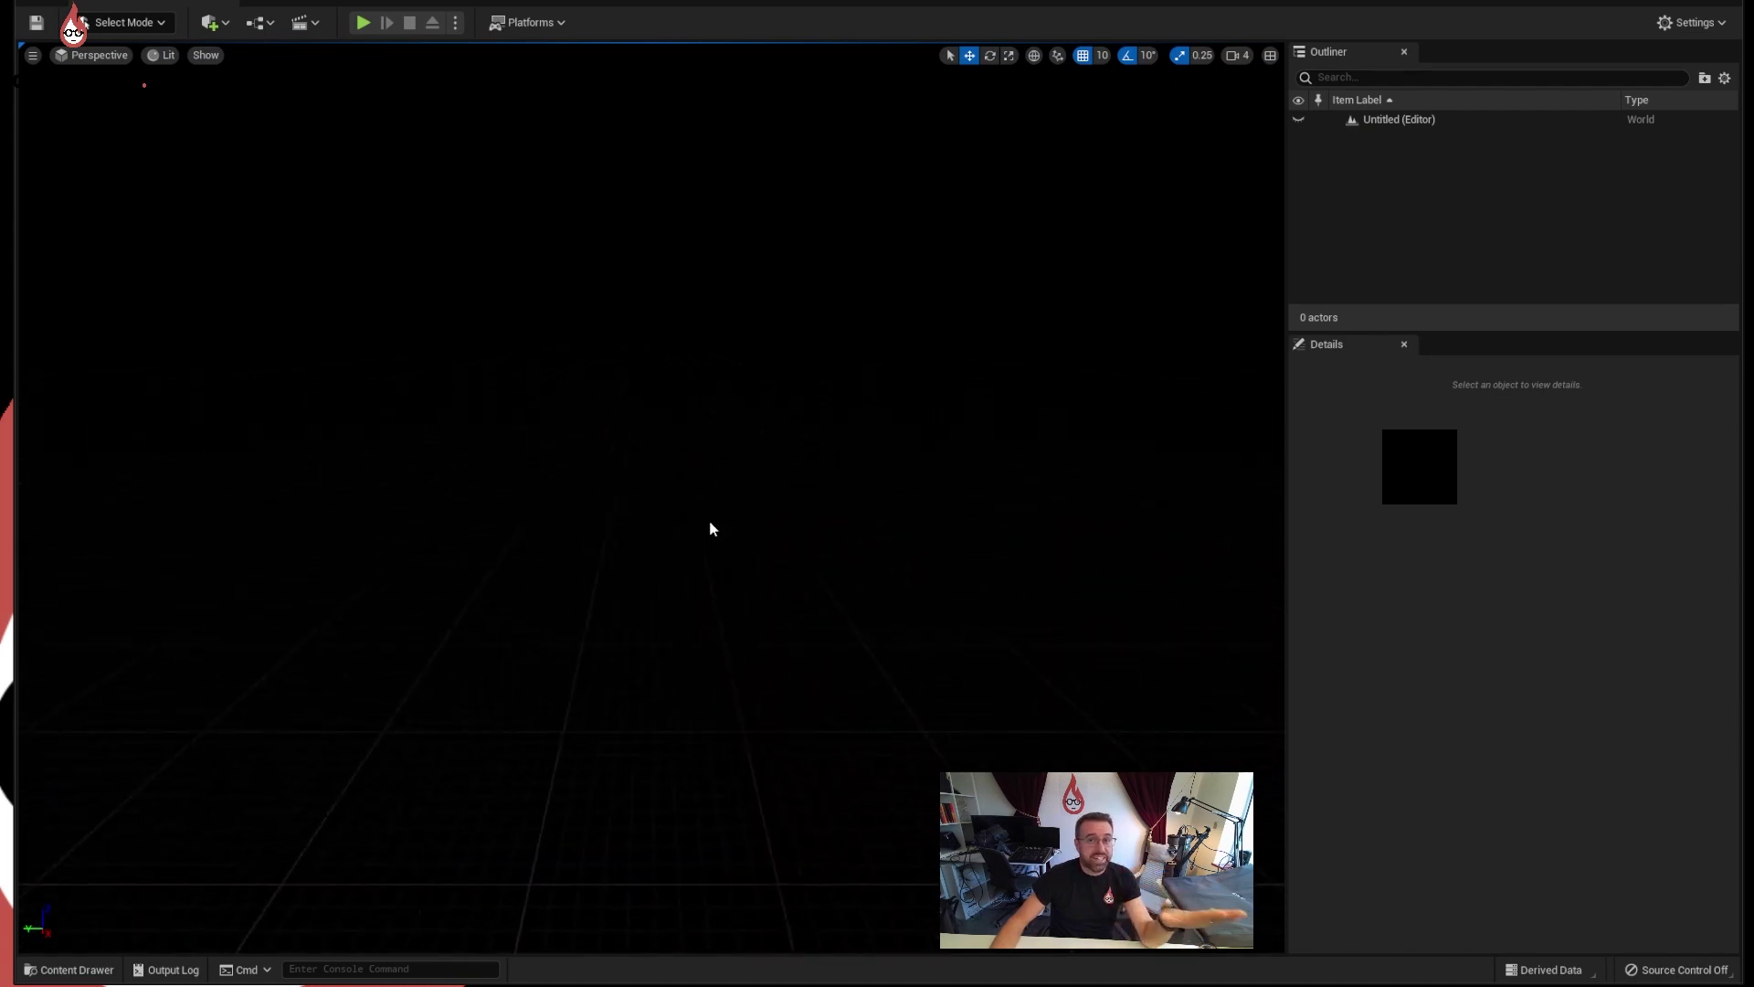